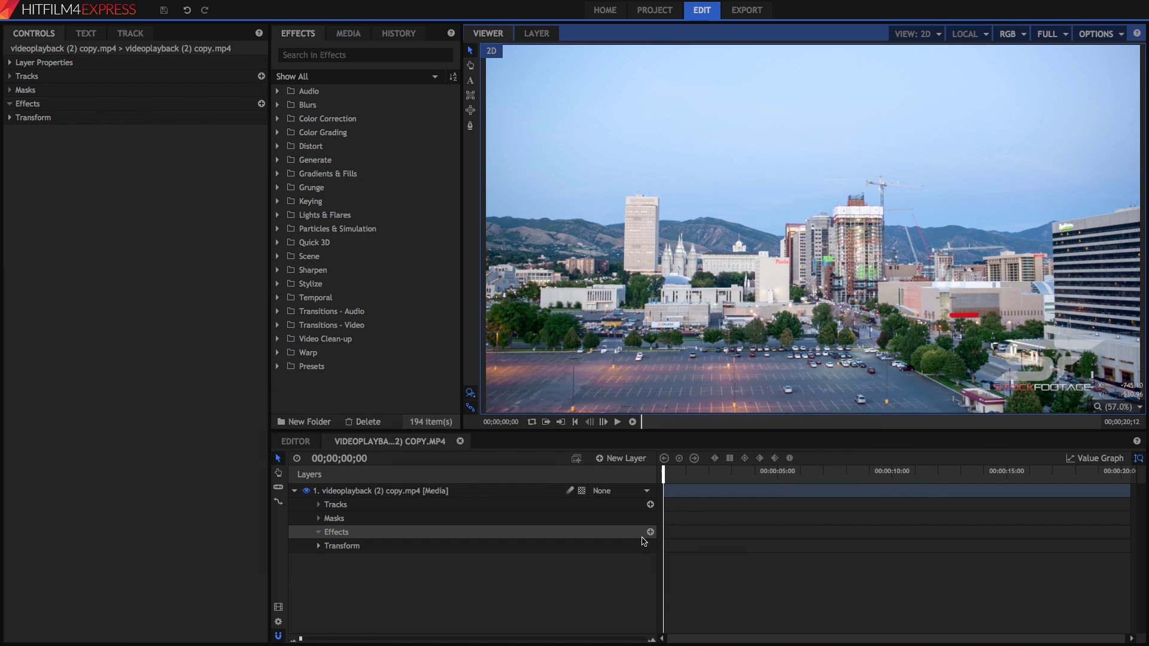
- Preview the clip, then apply Color Correction > Curves to the city timelapse layer
{"action": "key", "text": "space"}
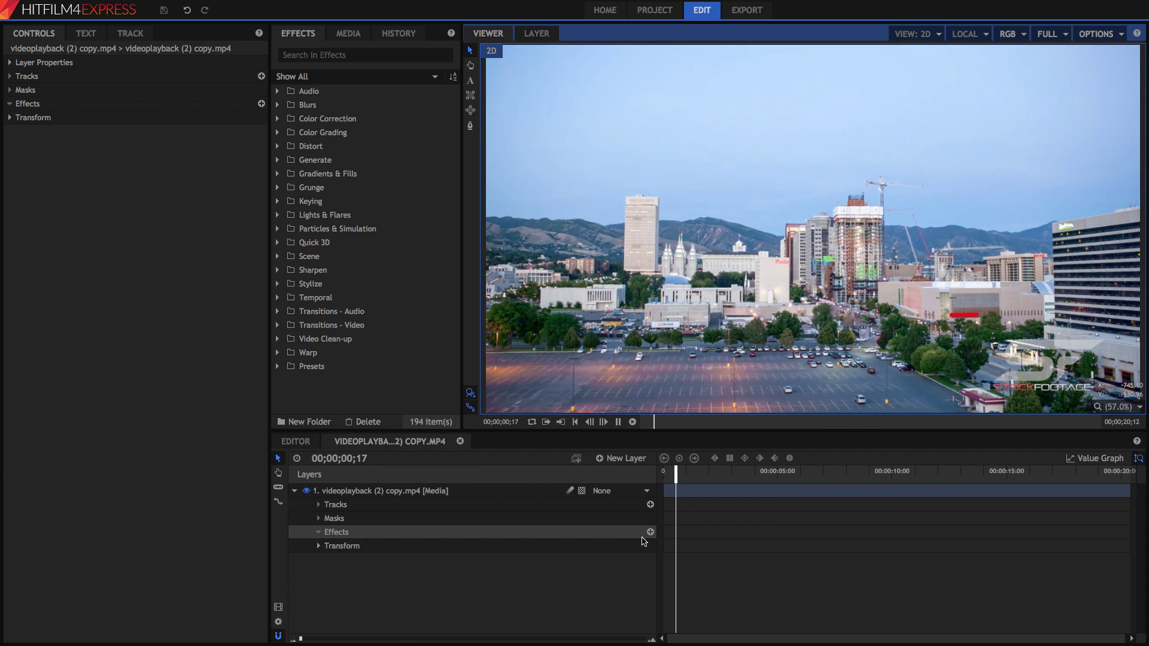
{"action": "key", "text": "space"}
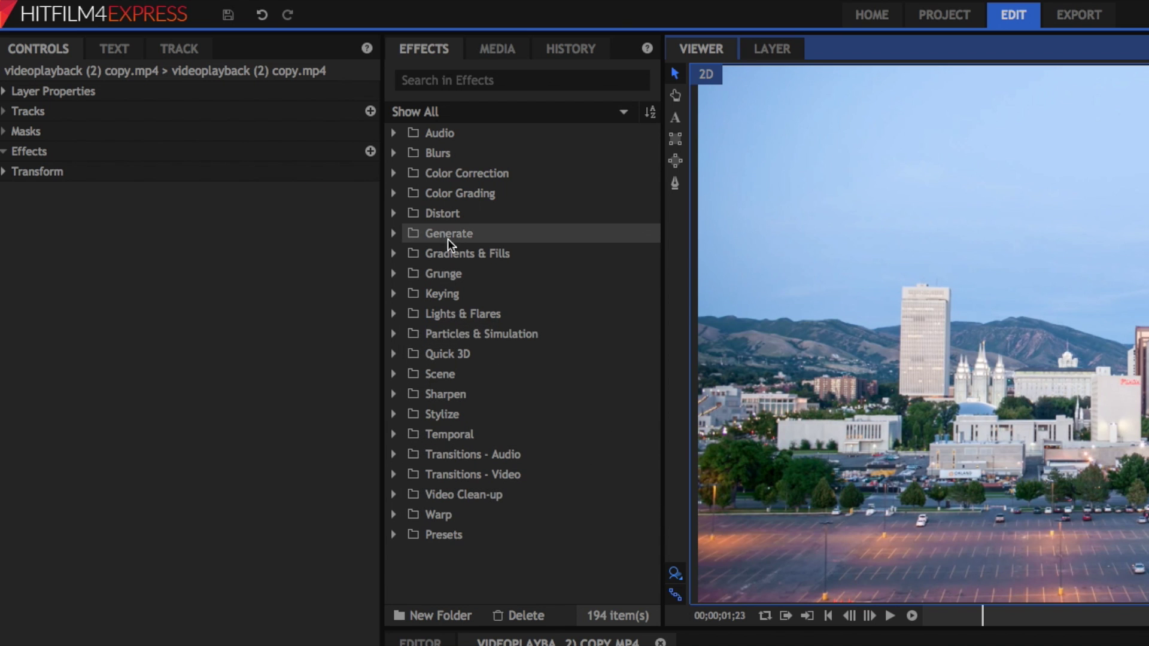
{"action": "left_click", "coordinate": [397, 173]}
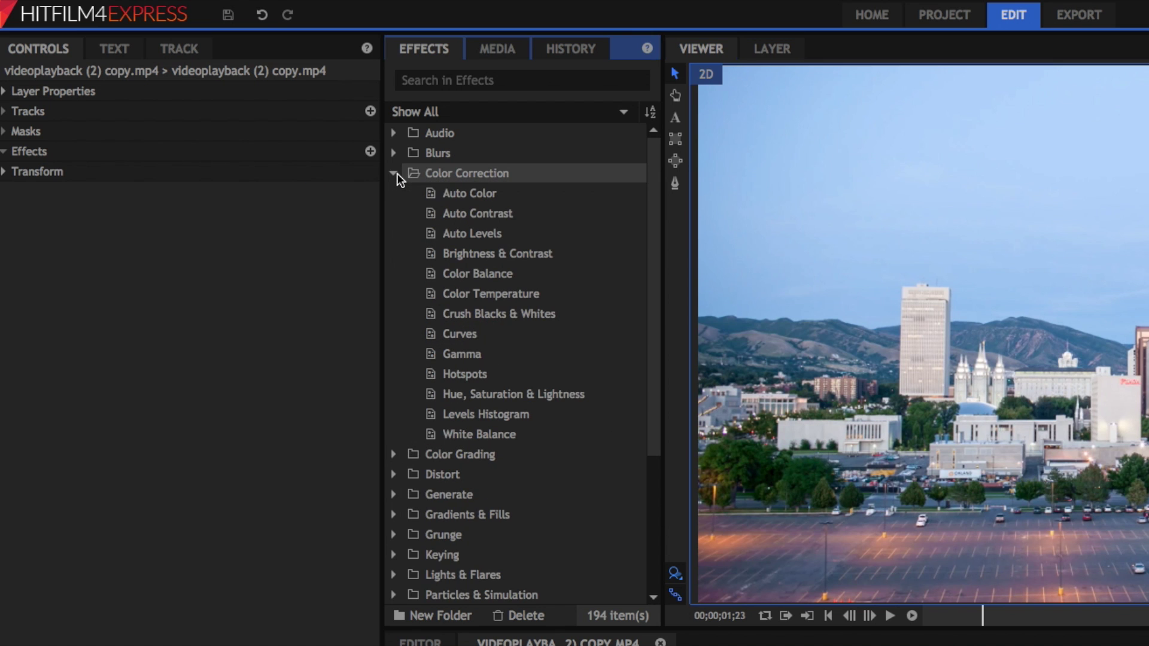
{"action": "left_click", "coordinate": [490, 337]}
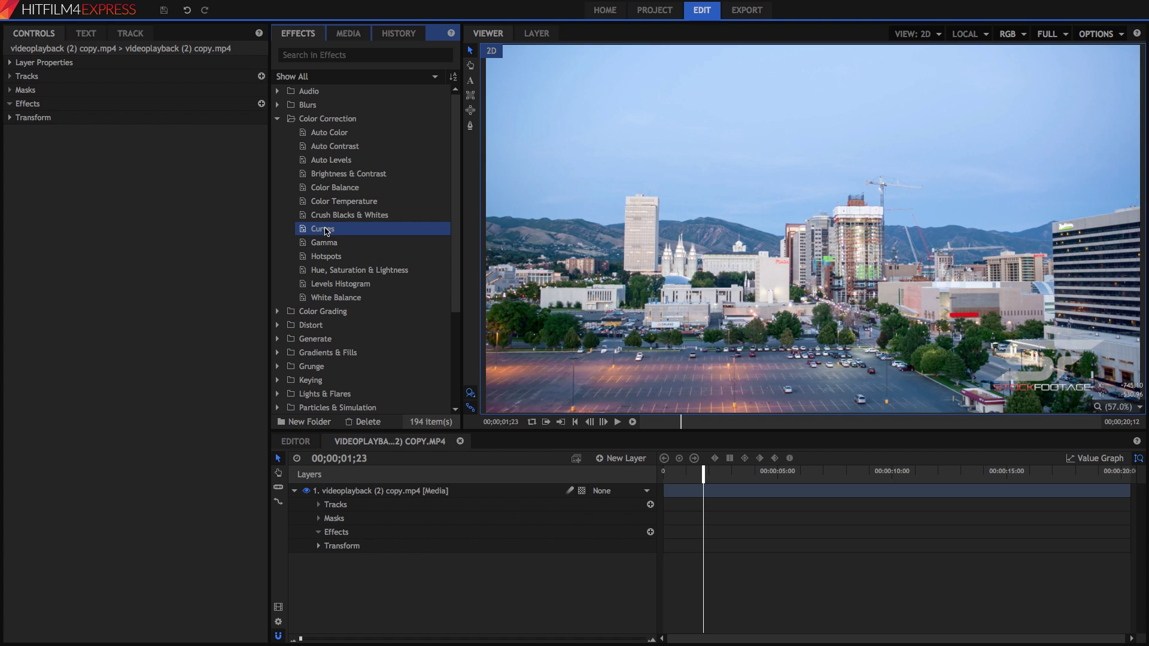
{"action": "left_click_drag", "start_coordinate": [467, 336], "coordinate": [389, 499]}
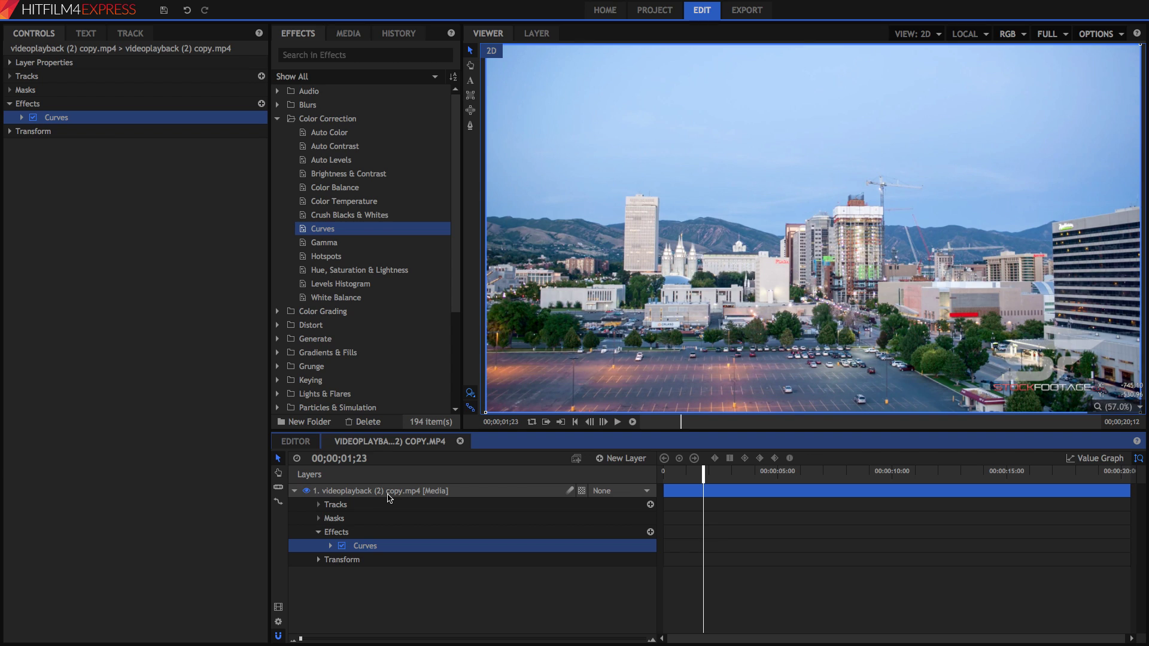
- Expand the Curves controls and widen the Controls panel to show the RGB curve graph
{"action": "left_click", "coordinate": [21, 118]}
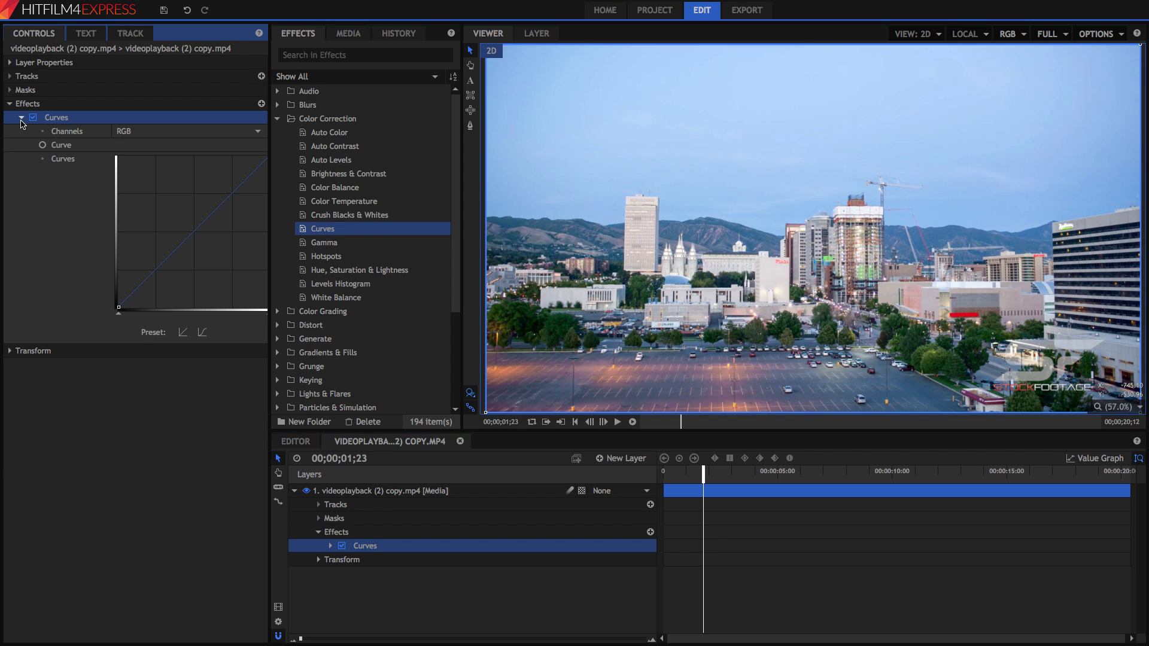
{"action": "left_click_drag", "start_coordinate": [270, 167], "coordinate": [295, 168]}
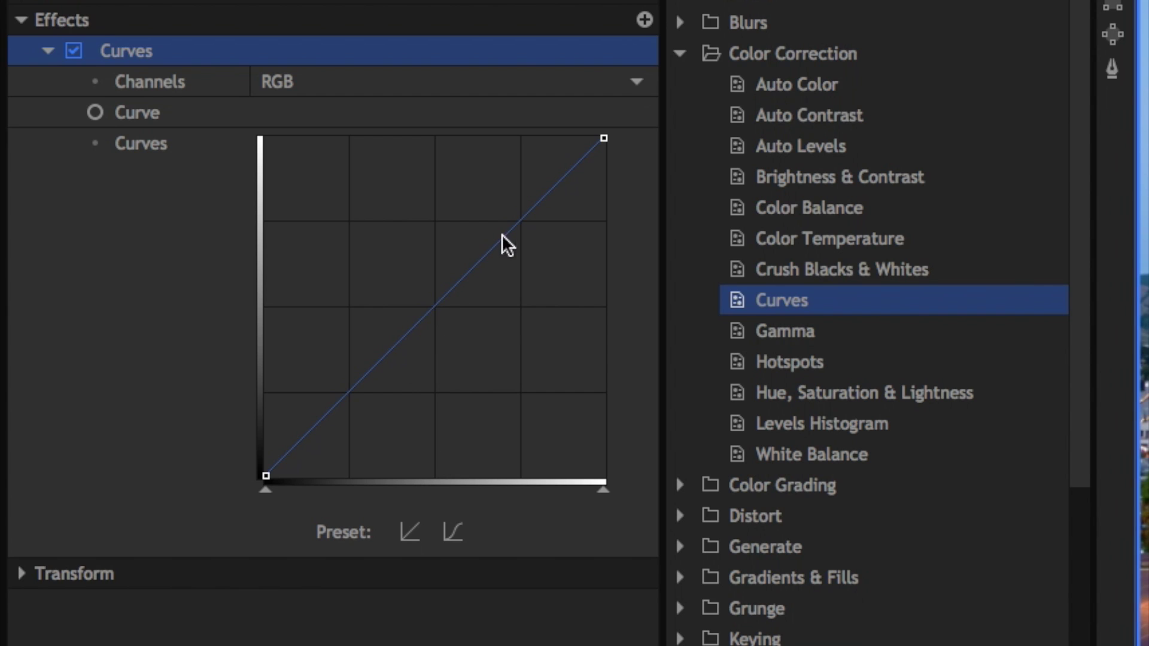
- Add a midpoint to the RGB curve, test darkening it, then lift the highlights into an S-curve
{"action": "left_click", "coordinate": [436, 309]}
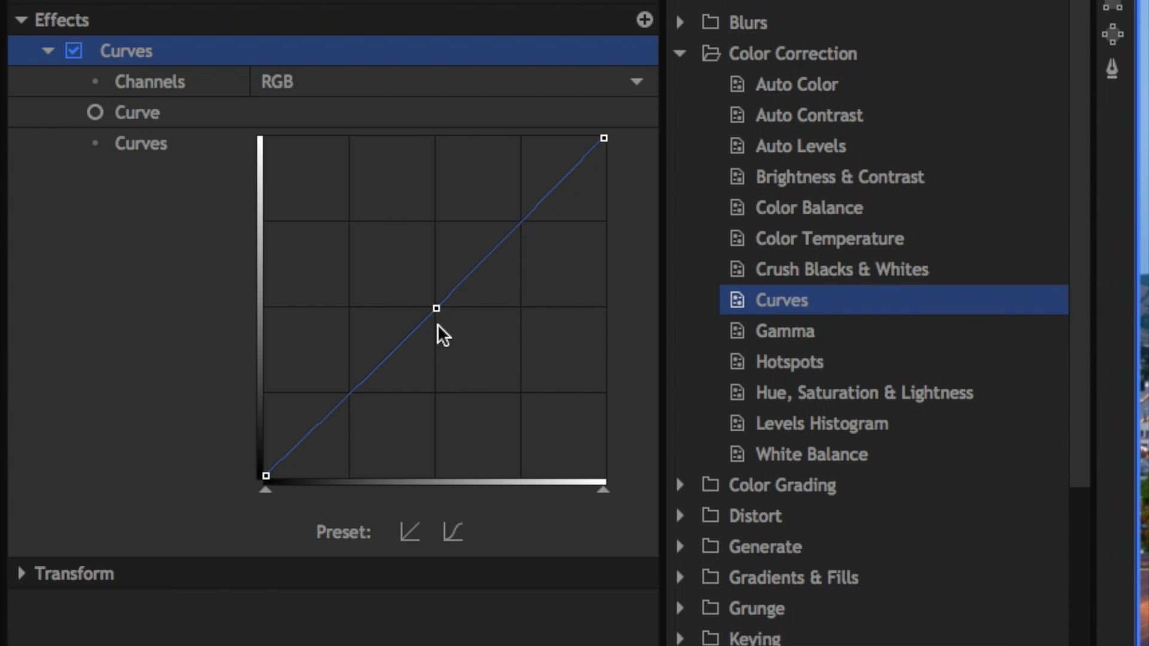
{"action": "left_click_drag", "start_coordinate": [437, 321], "coordinate": [435, 316]}
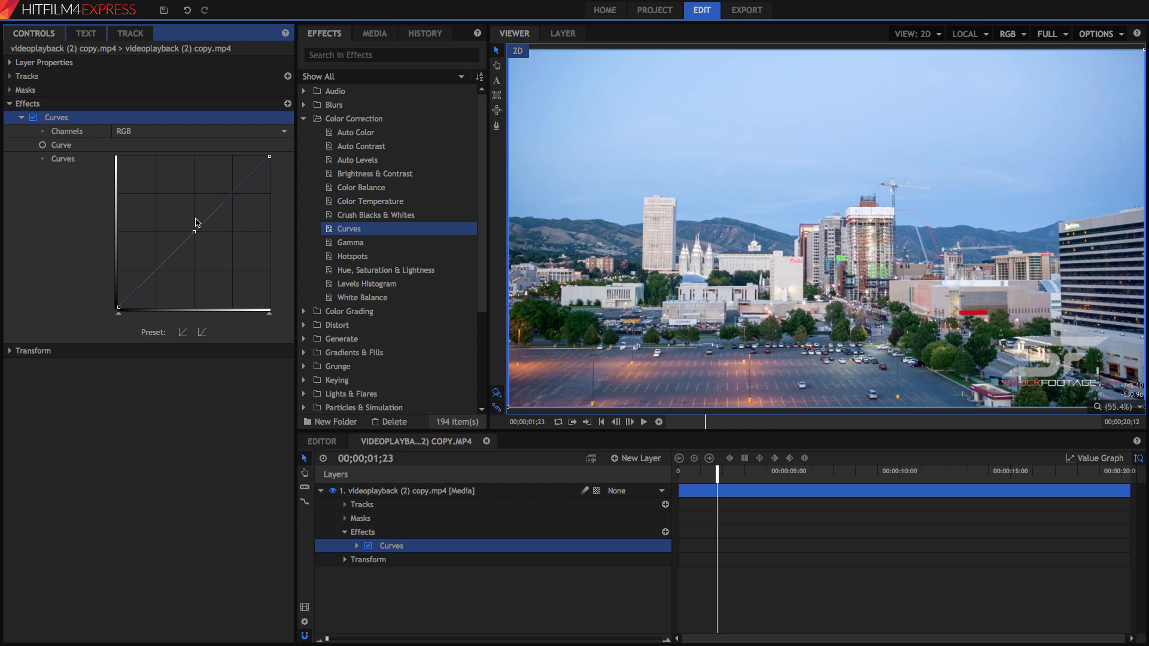
{"action": "left_click_drag", "start_coordinate": [195, 235], "coordinate": [196, 274]}
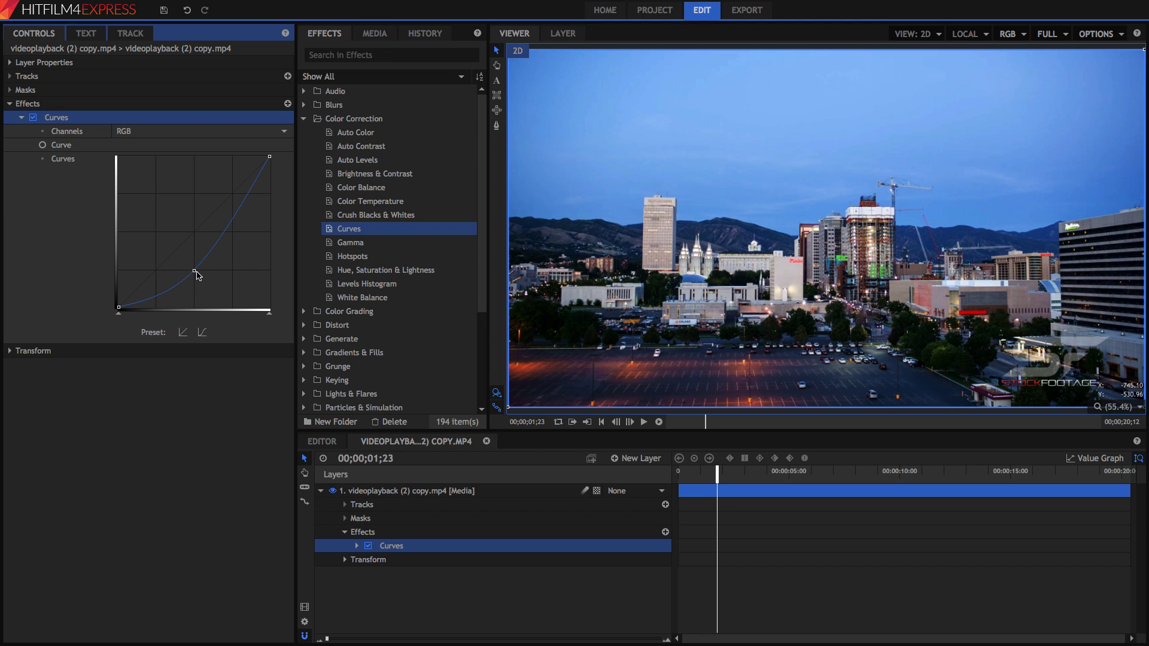
{"action": "left_click_drag", "start_coordinate": [194, 274], "coordinate": [195, 310]}
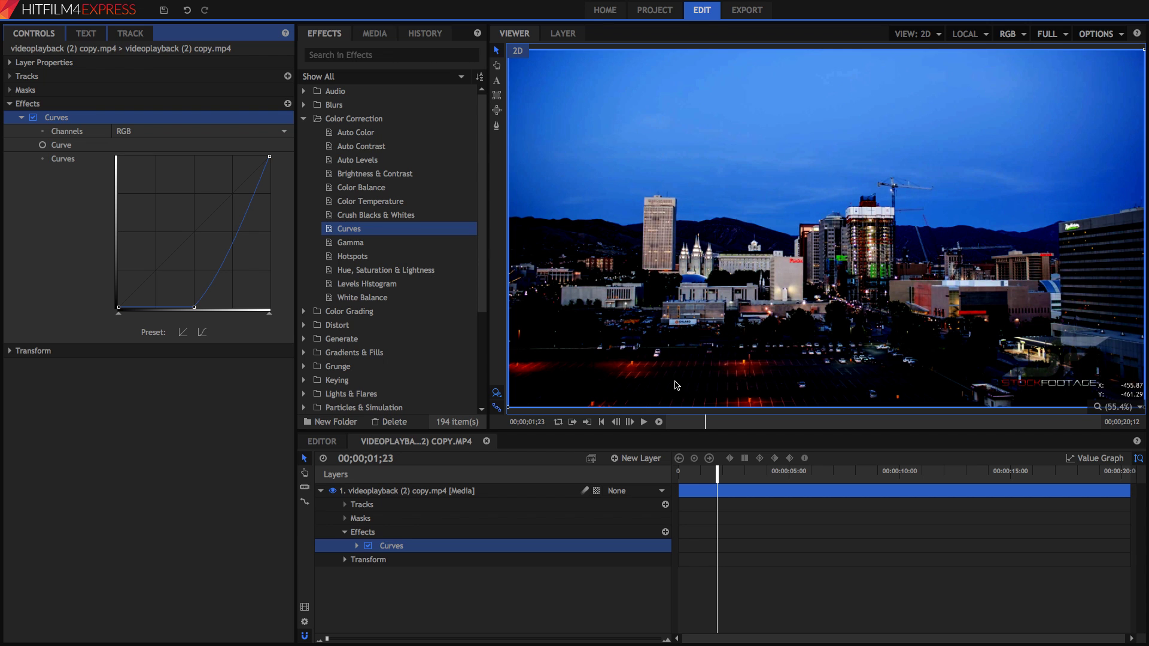
{"action": "left_click_drag", "start_coordinate": [193, 307], "coordinate": [156, 292]}
{"action": "left_click_drag", "start_coordinate": [228, 219], "coordinate": [234, 177]}
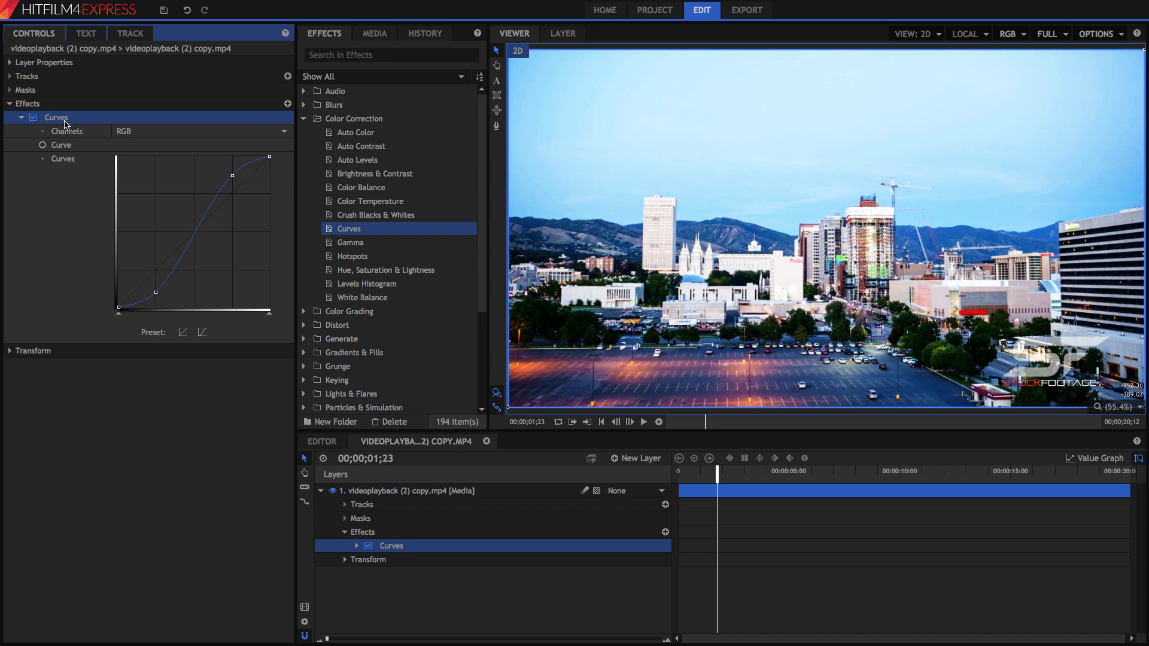
- Toggle Curves off and on to compare the footage with and without the contrast
{"action": "left_click", "coordinate": [33, 118]}
{"action": "left_click", "coordinate": [34, 118]}
{"action": "left_click", "coordinate": [34, 119]}
{"action": "left_click", "coordinate": [33, 119]}
{"action": "left_click", "coordinate": [34, 118]}
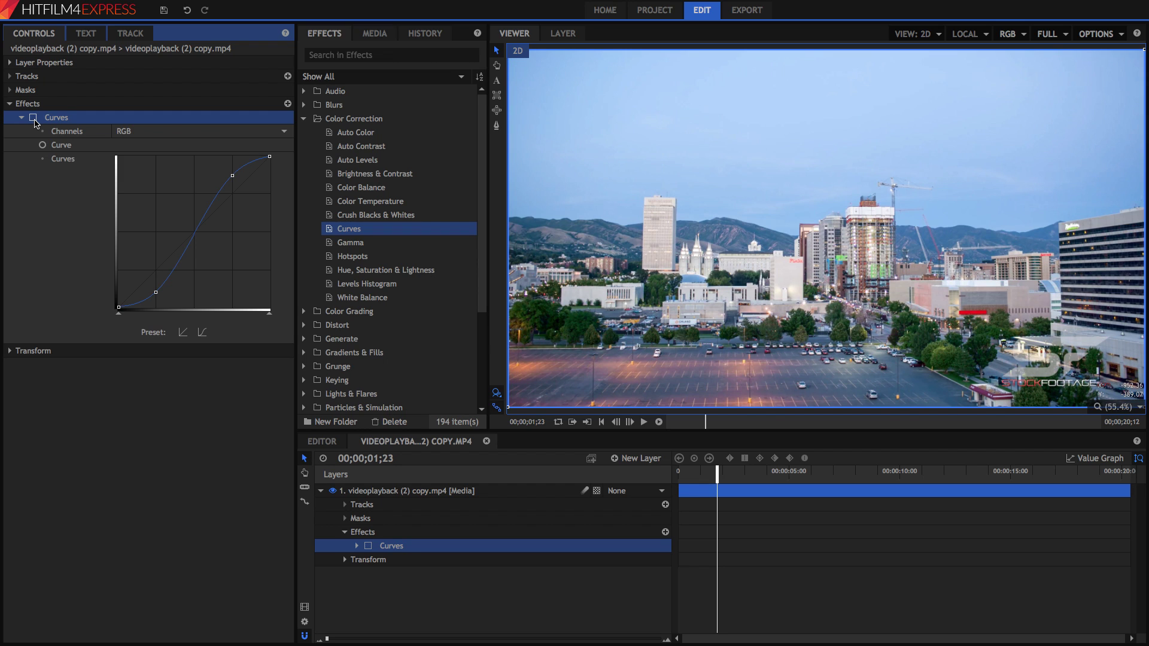
{"action": "left_click", "coordinate": [34, 118]}
- Try the linear and S-curve presets, then double-click the graph to restore a straight line
{"action": "left_click", "coordinate": [183, 333]}
{"action": "left_click", "coordinate": [181, 335]}
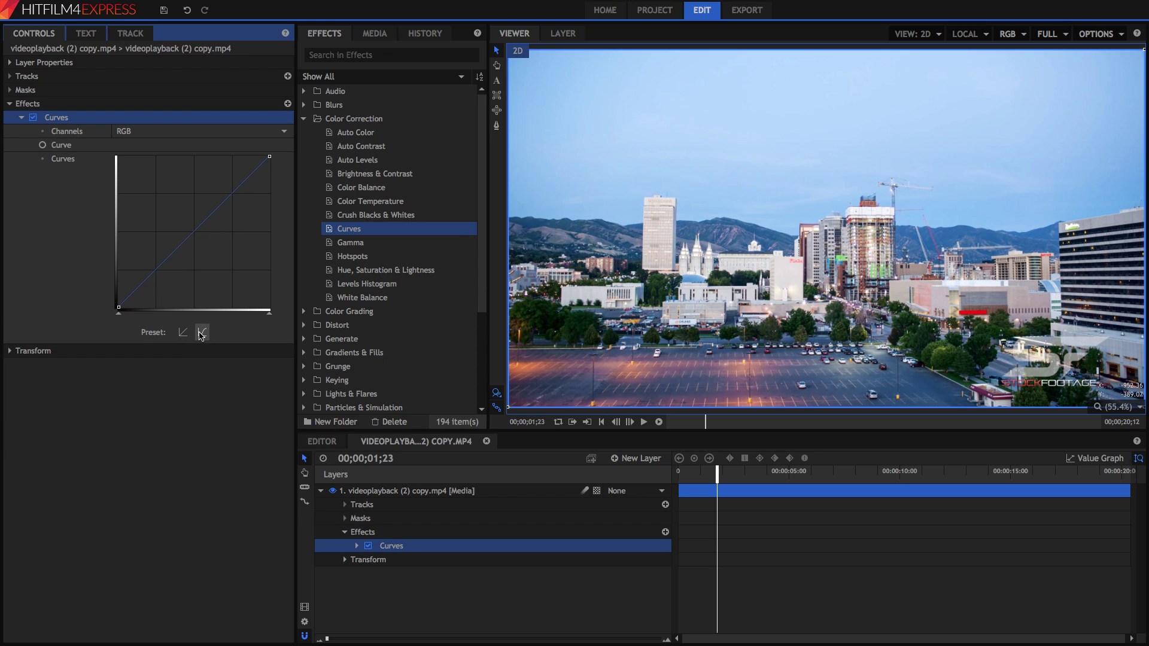
{"action": "left_click", "coordinate": [201, 333]}
{"action": "left_click", "coordinate": [182, 333]}
{"action": "left_click", "coordinate": [33, 118]}
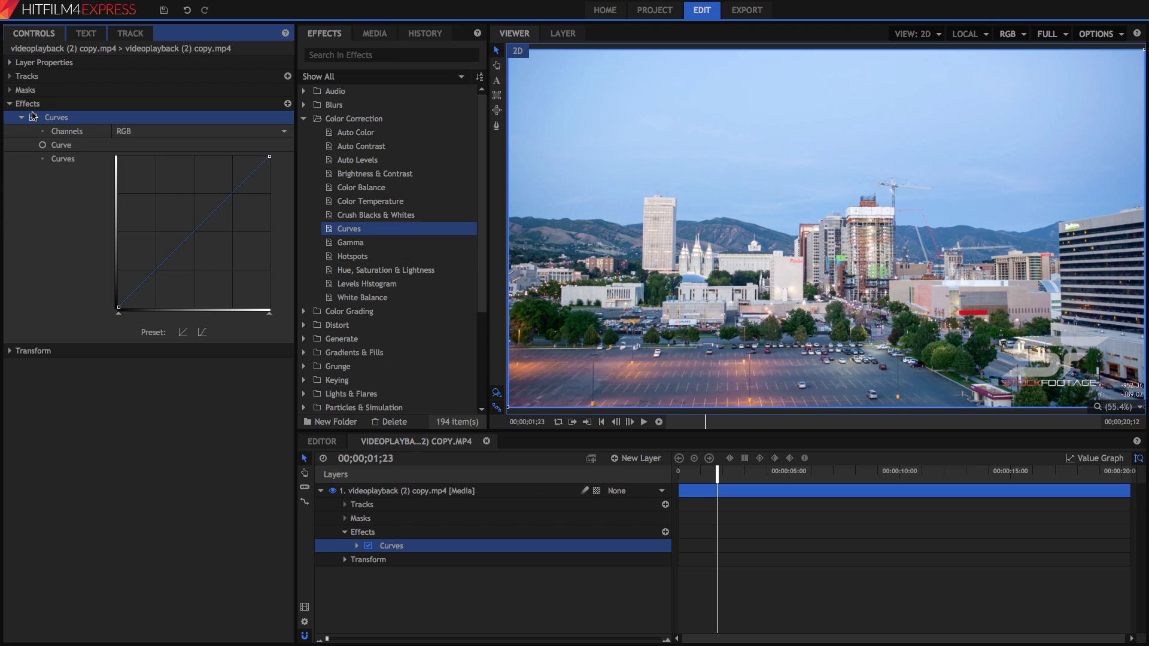
{"action": "left_click", "coordinate": [200, 333]}
{"action": "left_click", "coordinate": [33, 117]}
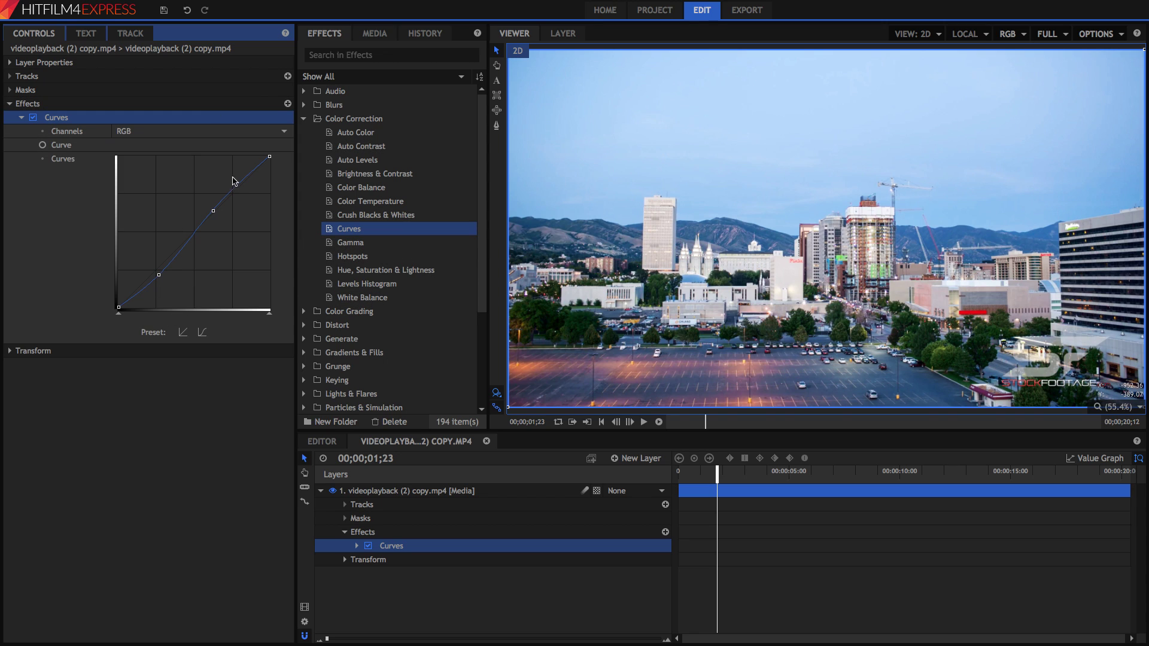
{"action": "double_click", "coordinate": [159, 275]}
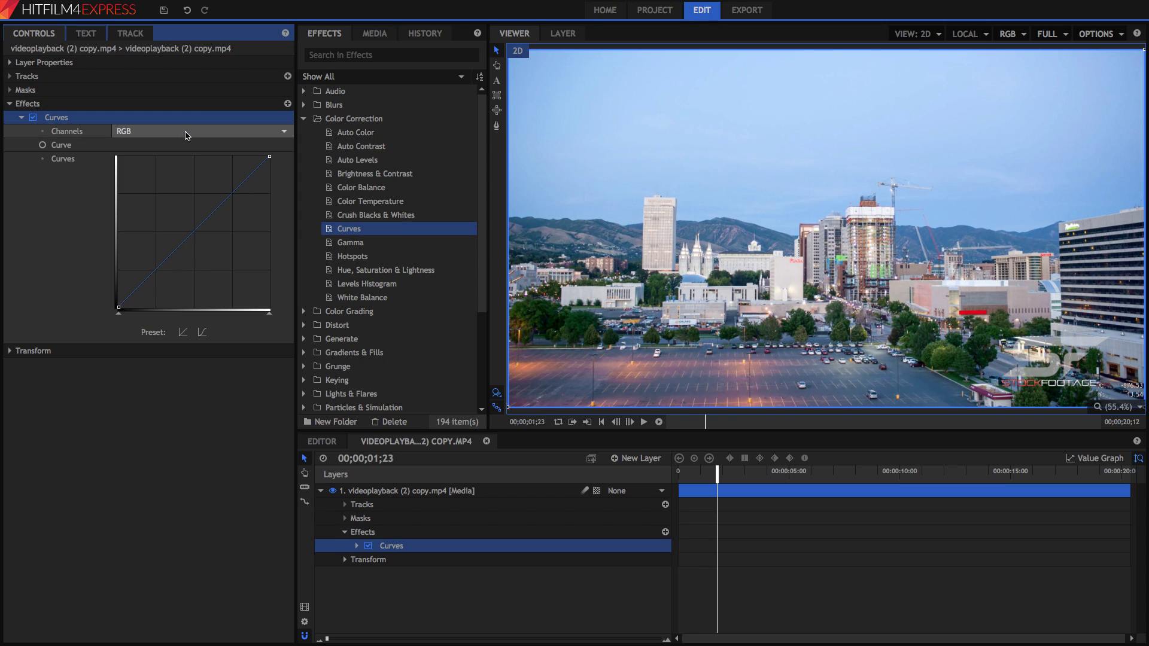
- Switch Curves to the Red channel and bend its curve into an S shape
{"action": "left_click", "coordinate": [187, 135]}
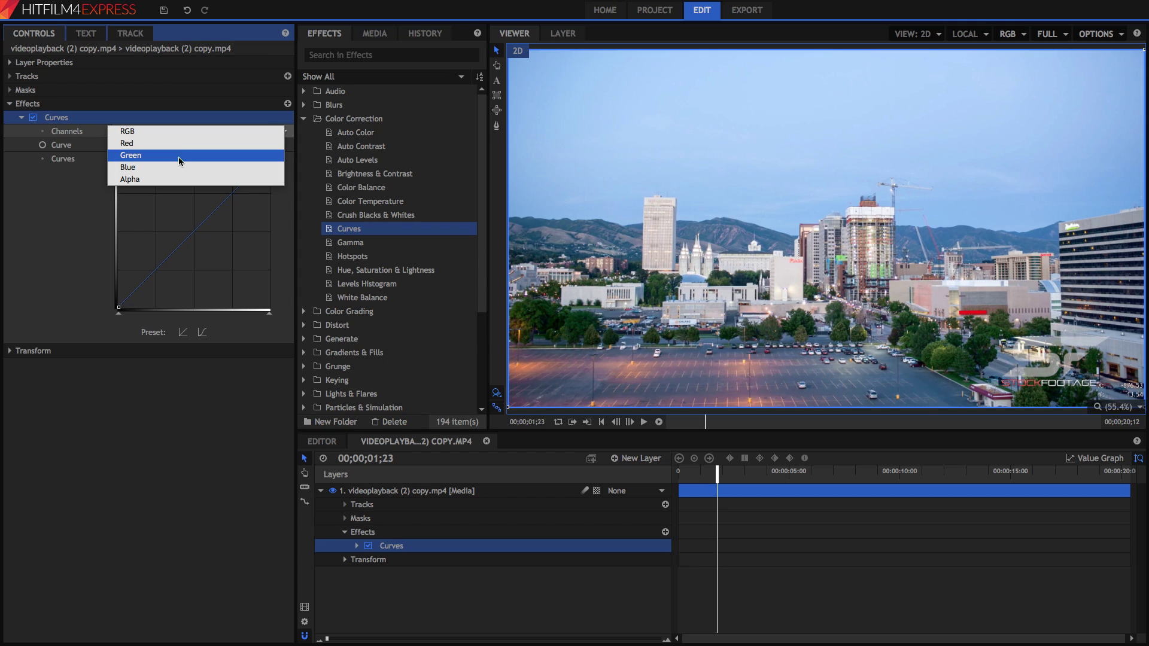
{"action": "left_click", "coordinate": [178, 144]}
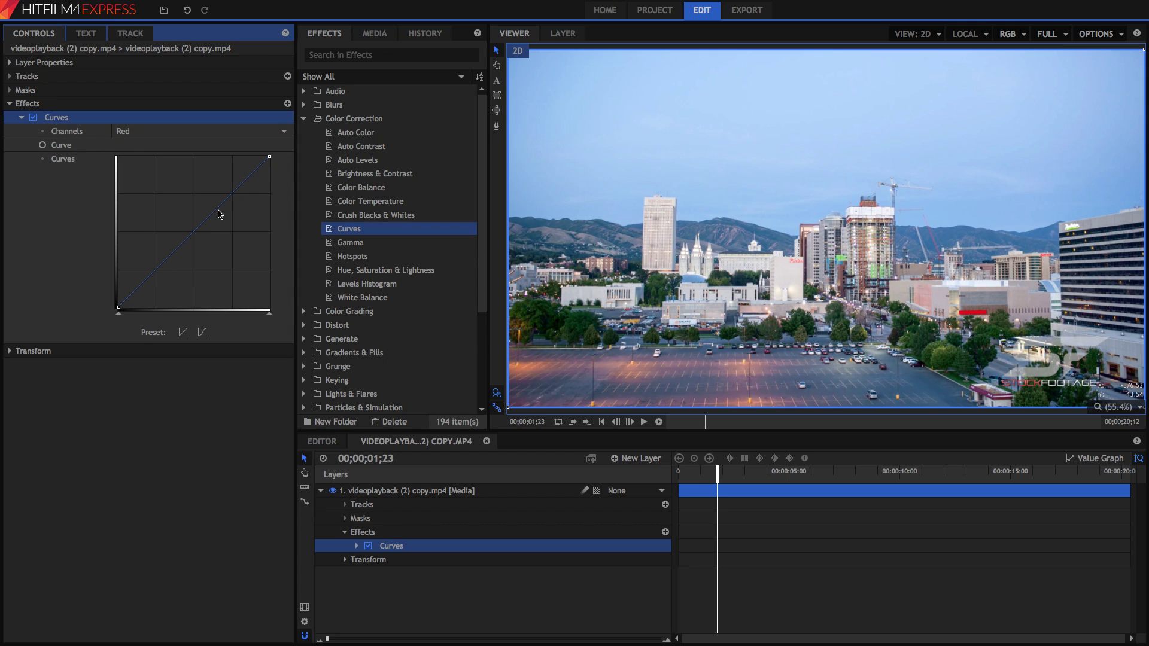
{"action": "left_click_drag", "start_coordinate": [236, 198], "coordinate": [196, 235]}
{"action": "left_click_drag", "start_coordinate": [156, 275], "coordinate": [157, 290]}
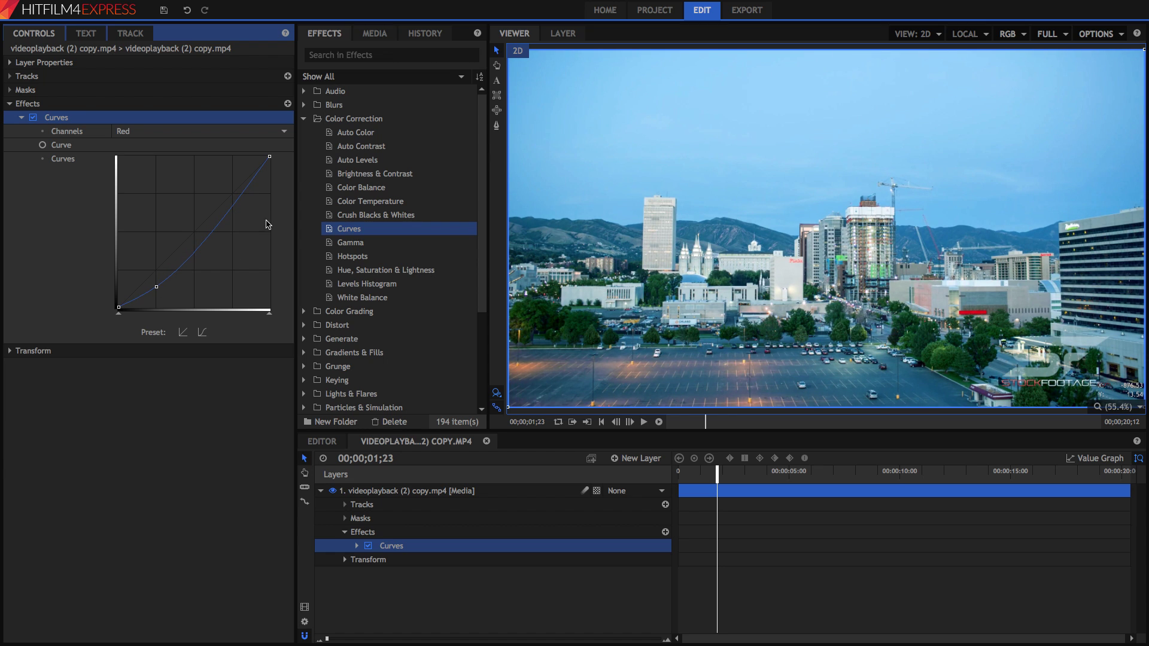
{"action": "left_click_drag", "start_coordinate": [232, 205], "coordinate": [230, 180]}
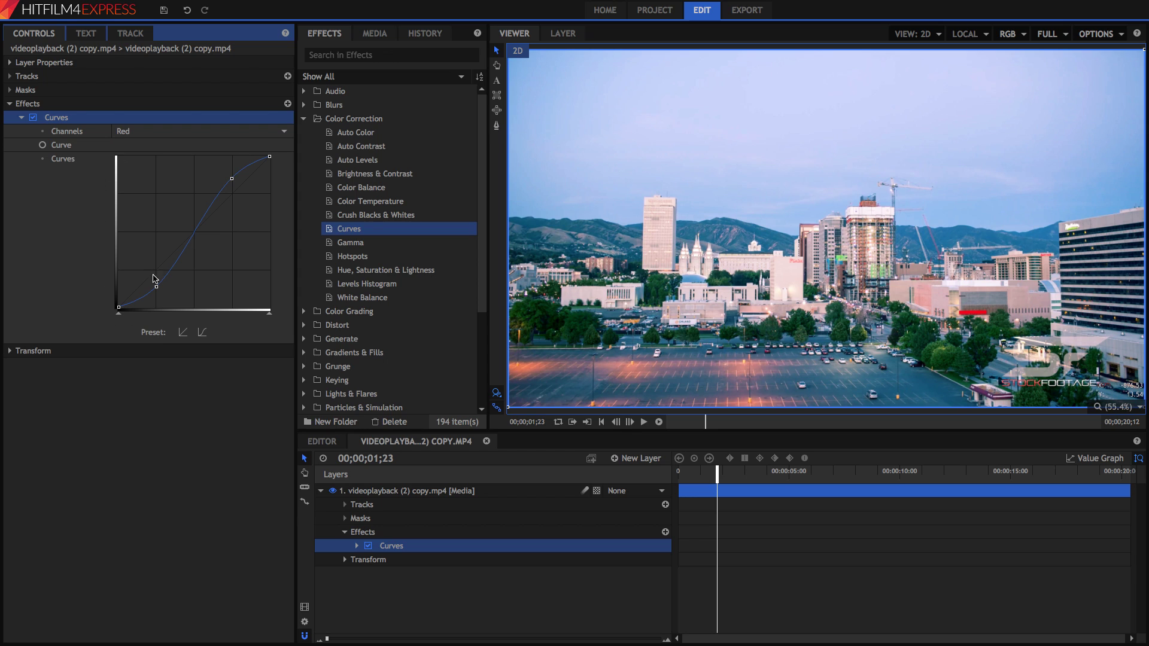
- Switch to the Blue channel, raising its shadows and lowering its highlights
{"action": "left_click", "coordinate": [180, 131]}
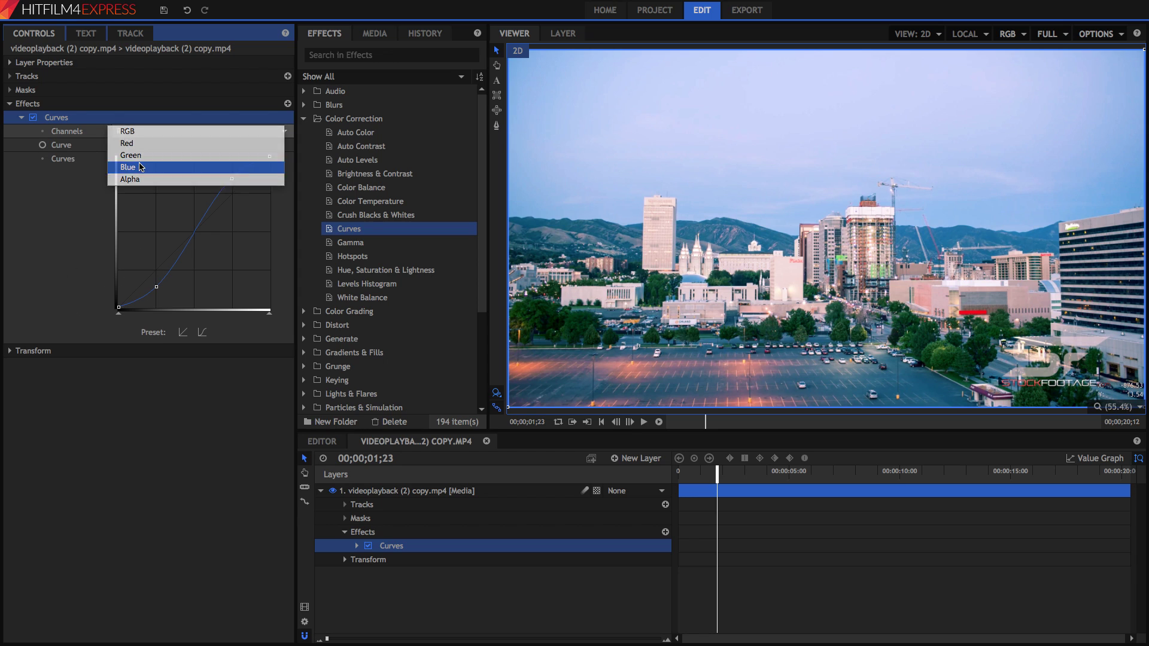
{"action": "left_click", "coordinate": [131, 166]}
{"action": "left_click_drag", "start_coordinate": [158, 275], "coordinate": [155, 259]}
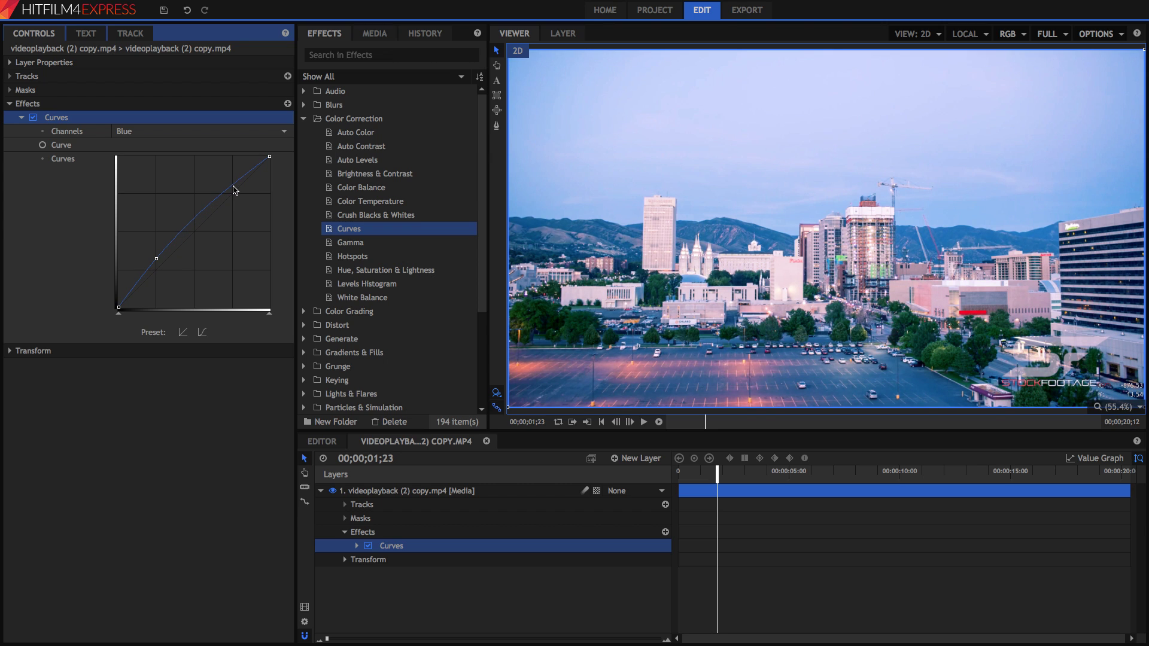
{"action": "left_click_drag", "start_coordinate": [234, 191], "coordinate": [232, 205]}
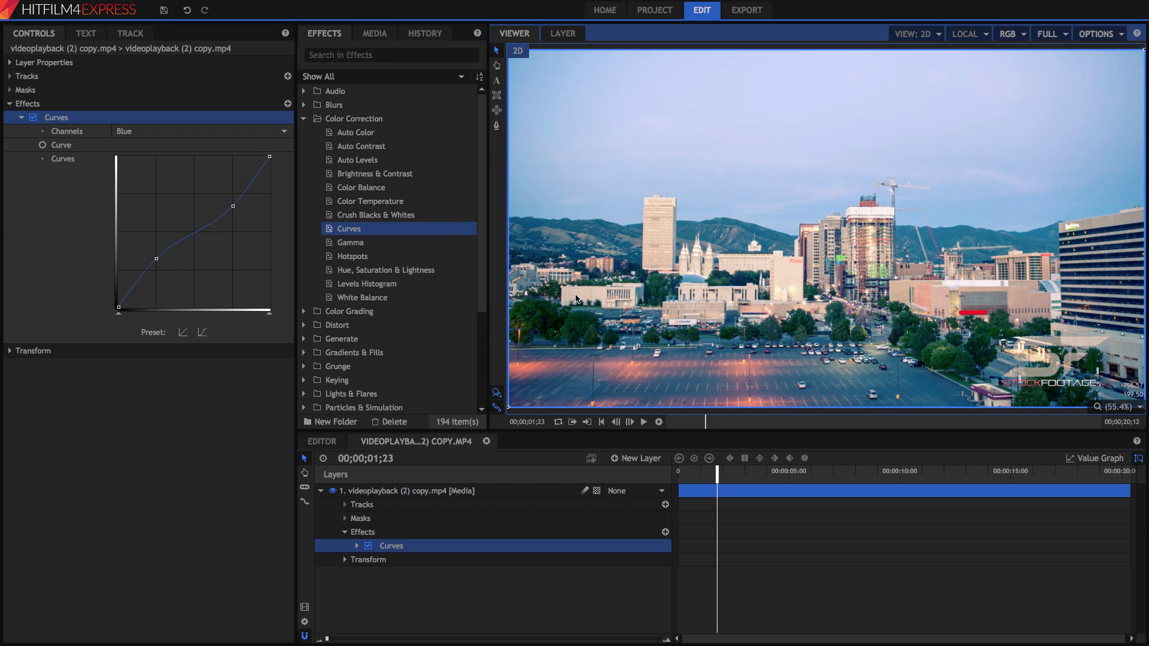
{"action": "left_click", "coordinate": [174, 131]}
{"action": "left_click", "coordinate": [175, 133]}
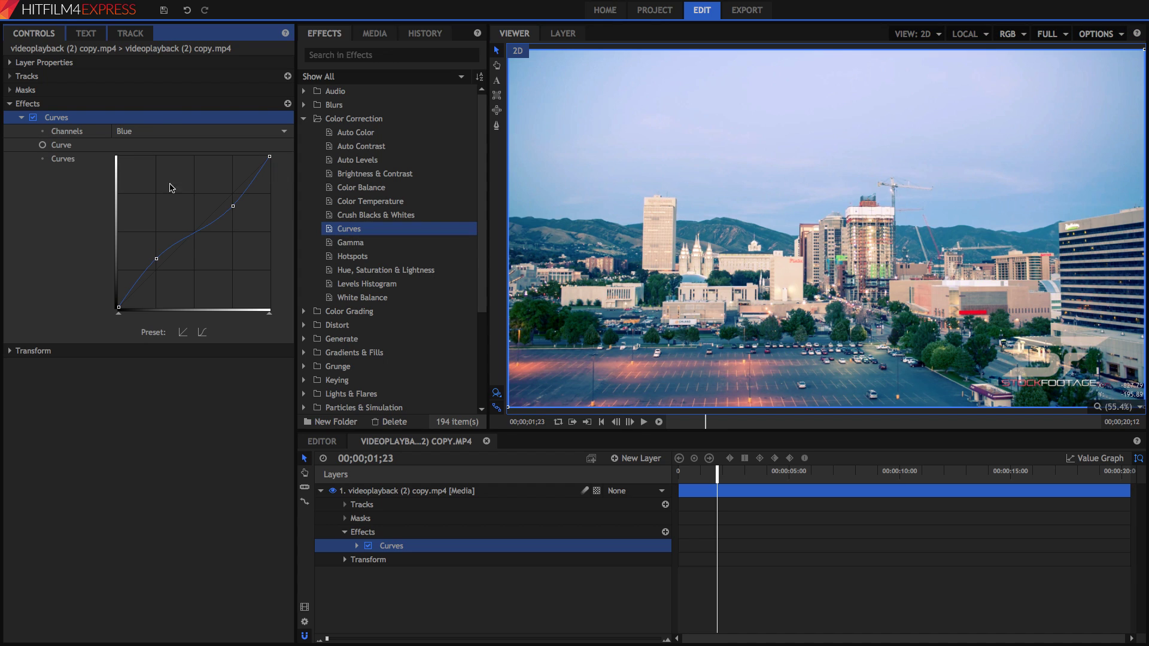
- Check the Red curve again, then return to RGB and drag its curve point slightly down
{"action": "left_click", "coordinate": [153, 133]}
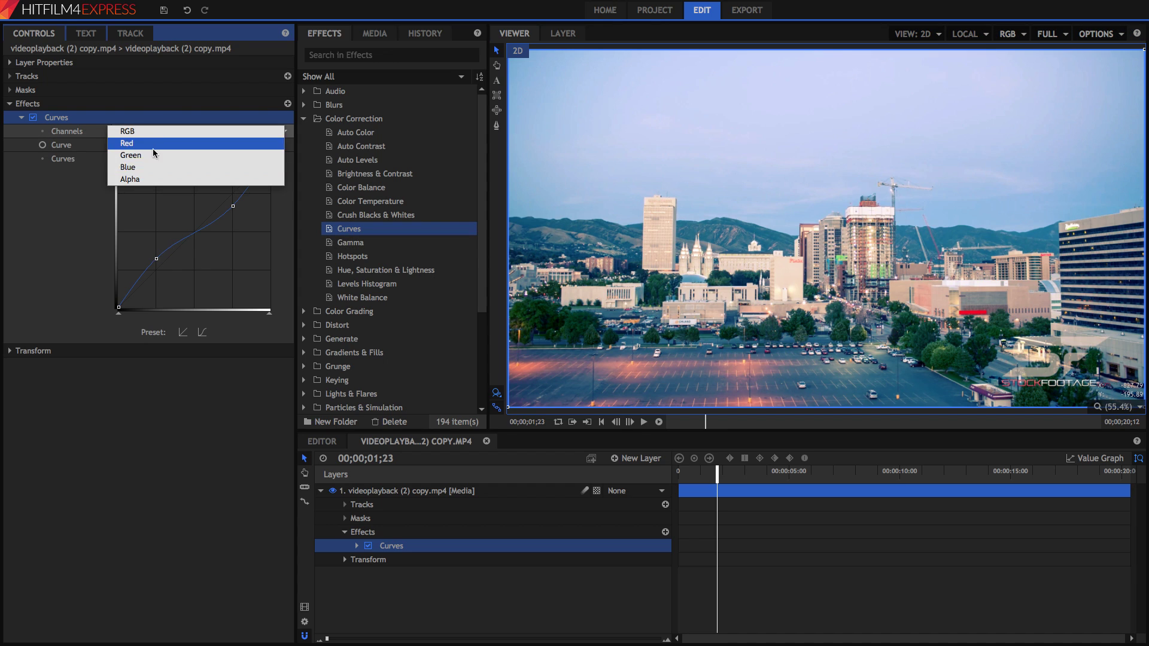
{"action": "left_click", "coordinate": [152, 147]}
{"action": "left_click", "coordinate": [173, 132]}
{"action": "left_click", "coordinate": [177, 119]}
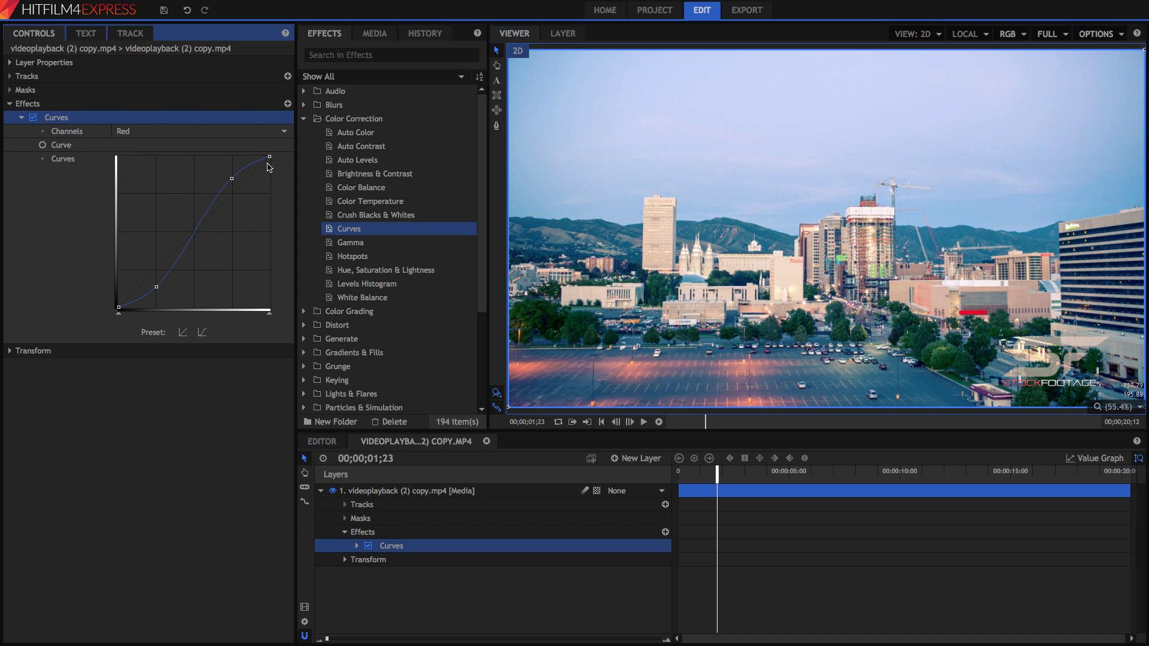
{"action": "left_click", "coordinate": [210, 133]}
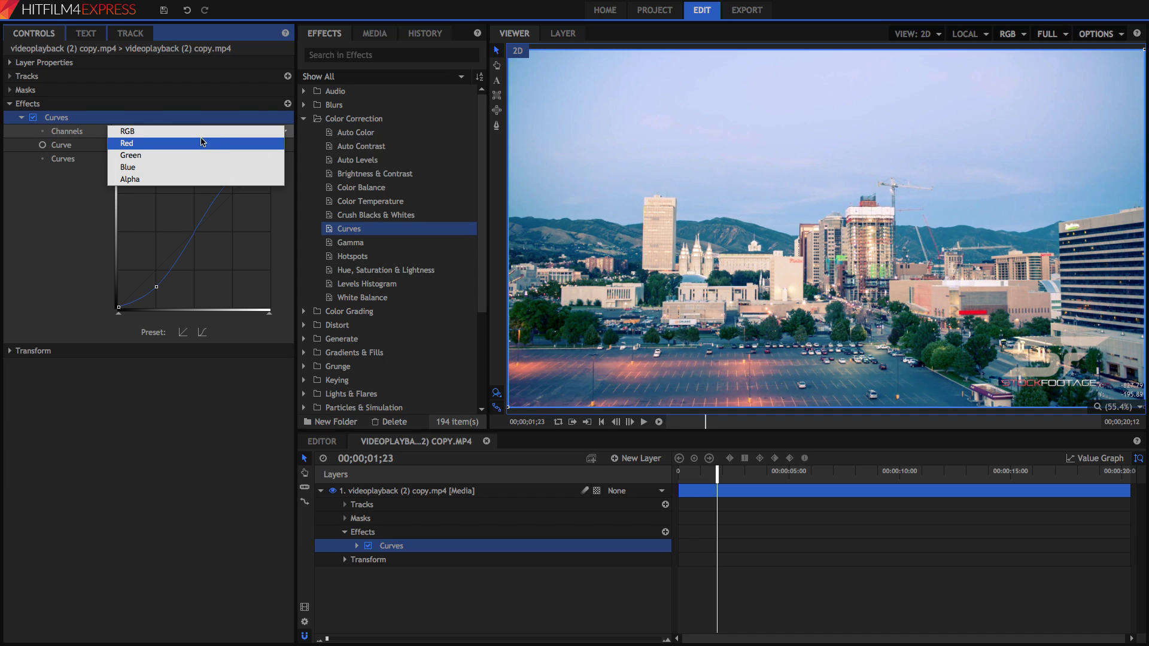
{"action": "left_click", "coordinate": [202, 130]}
{"action": "left_click_drag", "start_coordinate": [157, 269], "coordinate": [230, 189]}
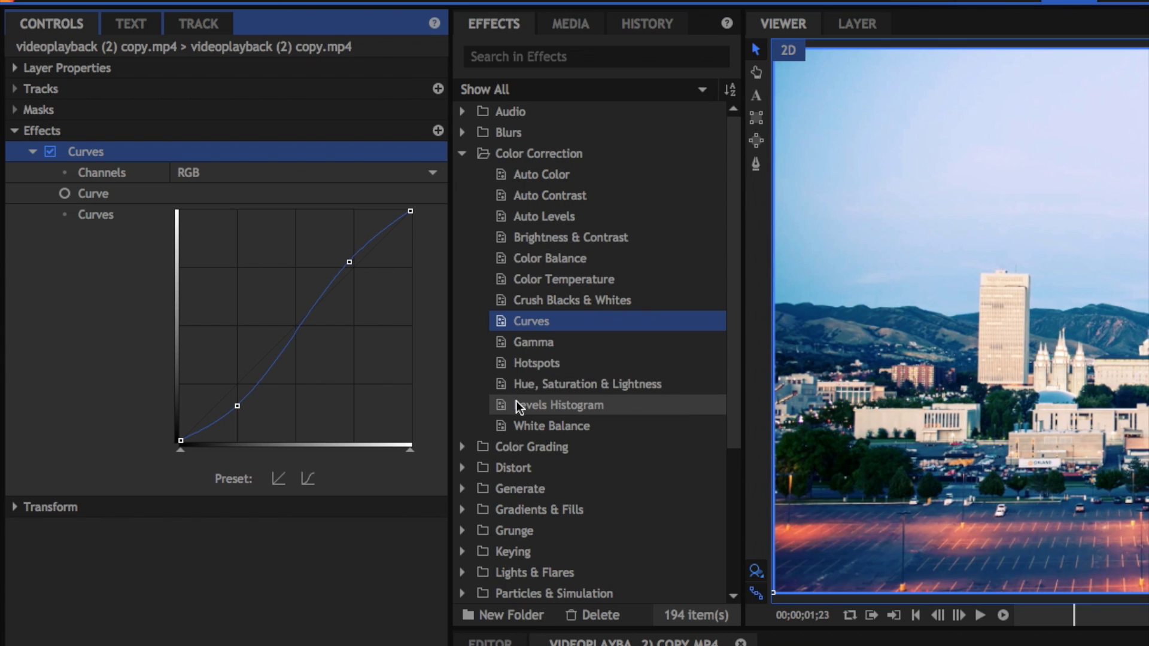
- Drag Levels Histogram onto the clip so it sits below the Curves effect
{"action": "left_click_drag", "start_coordinate": [344, 283], "coordinate": [69, 367]}
{"action": "left_click_drag", "start_coordinate": [104, 531], "coordinate": [88, 429]}
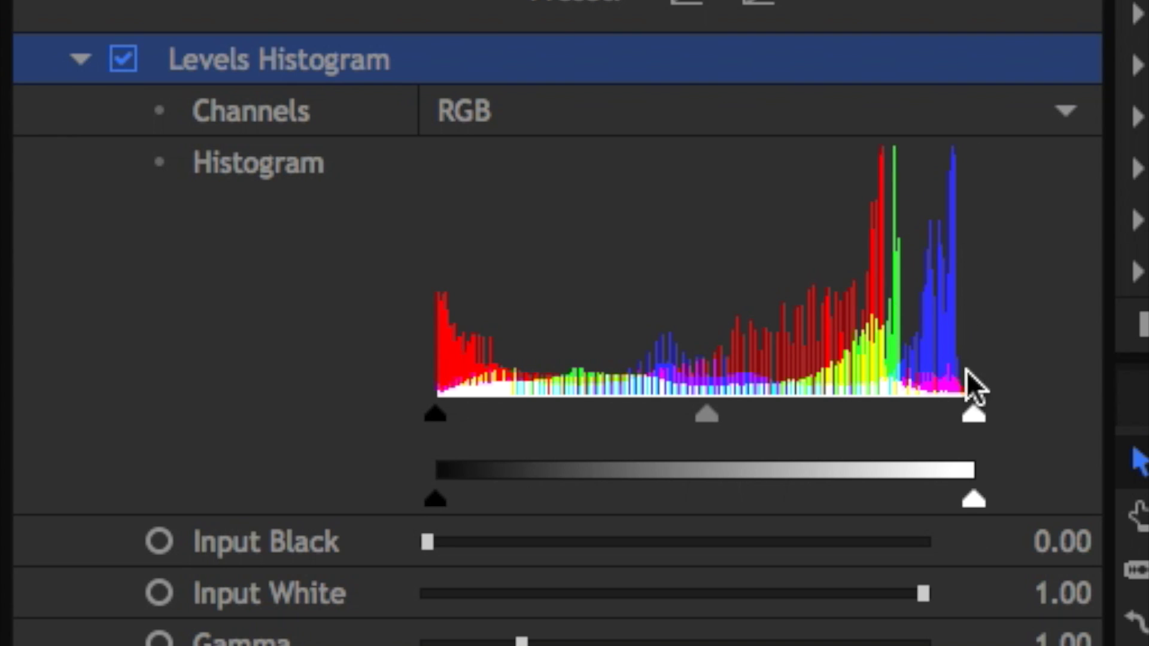
{"action": "left_click", "coordinate": [744, 123]}
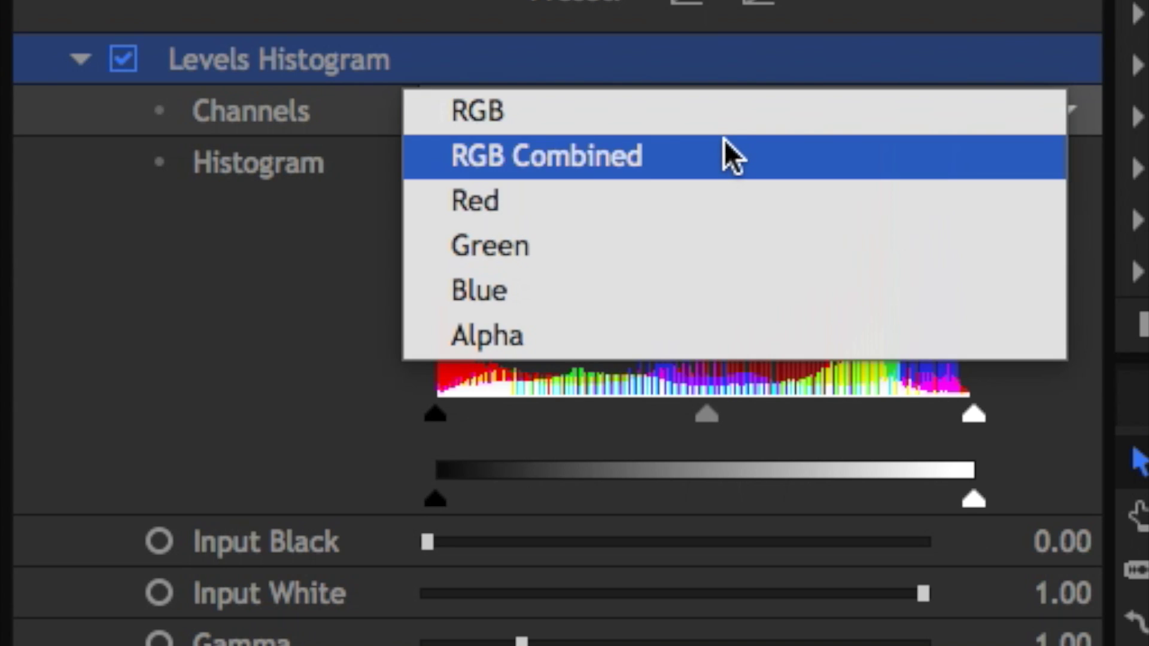
{"action": "left_click", "coordinate": [724, 139]}
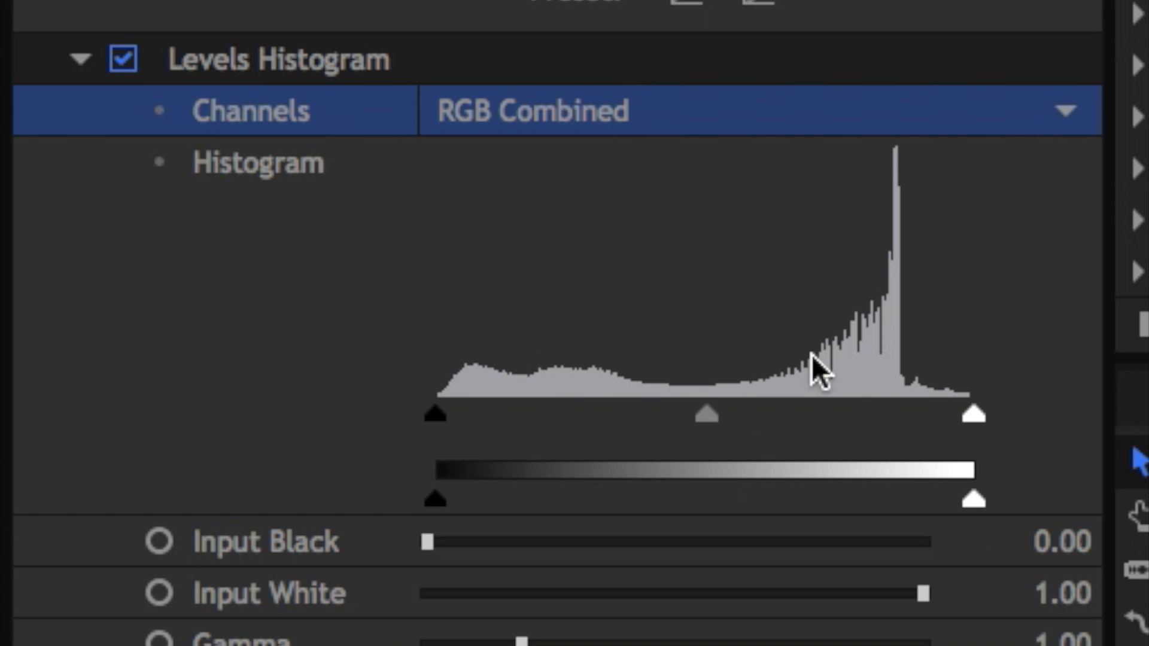
{"action": "left_click", "coordinate": [704, 361]}
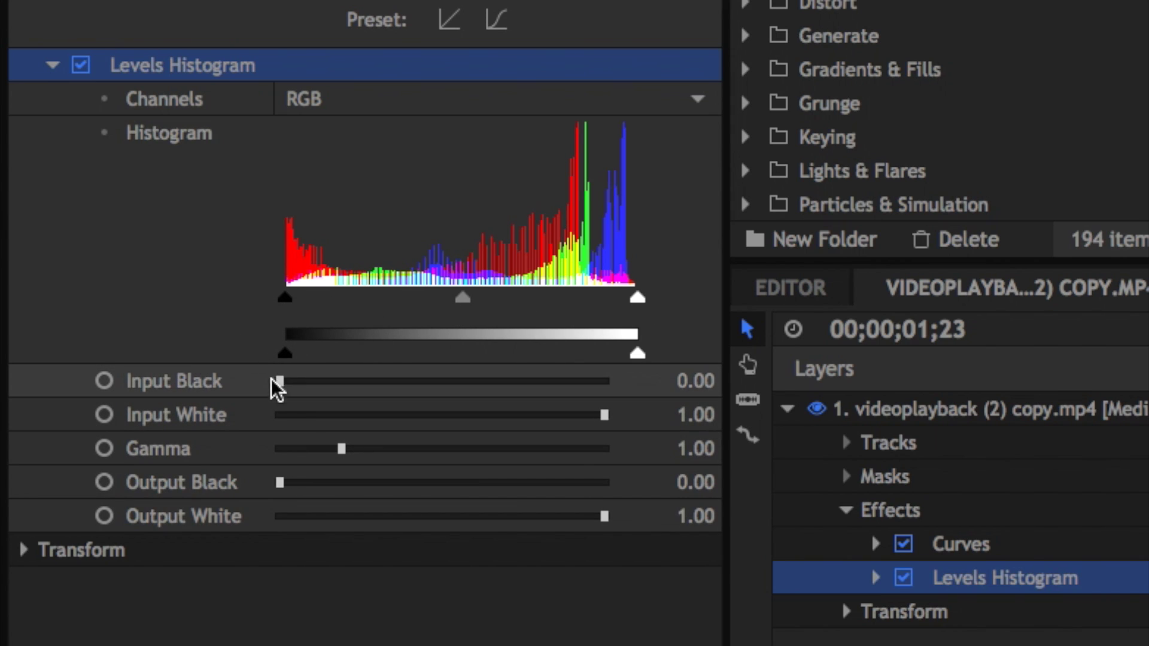
{"action": "mouse_move", "coordinate": [288, 357]}
{"action": "left_mouse_down"}
{"action": "mouse_move", "coordinate": [342, 377]}
{"action": "mouse_move", "coordinate": [273, 382]}
{"action": "left_mouse_up"}
{"action": "left_click_drag", "start_coordinate": [285, 298], "coordinate": [285, 326]}
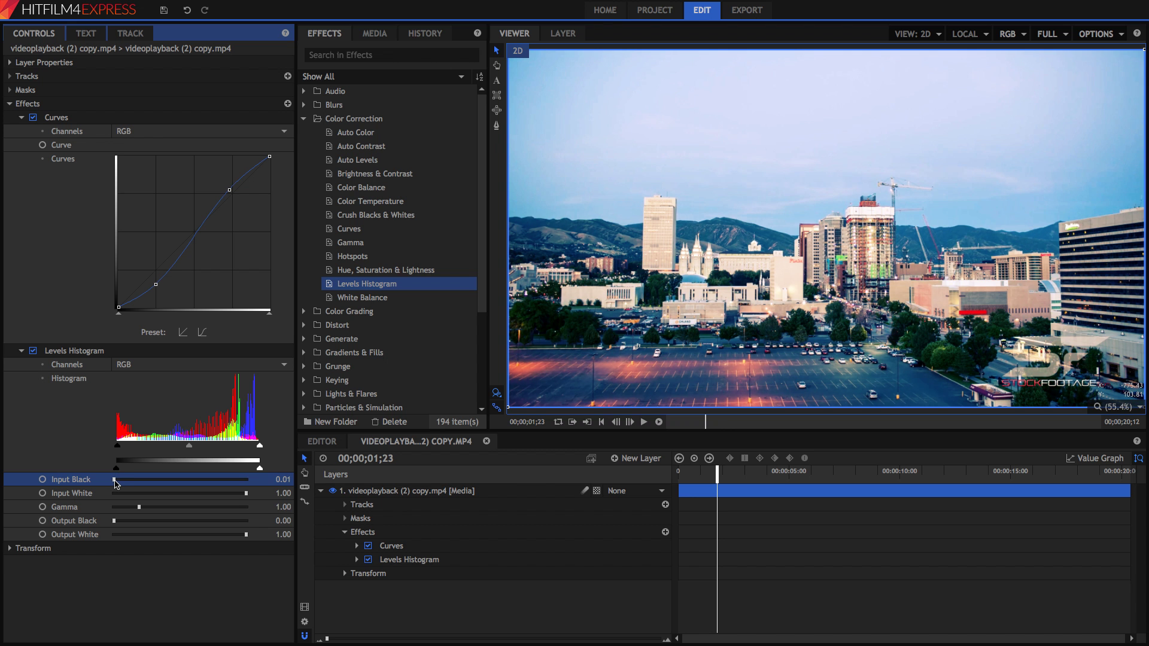
{"action": "mouse_move", "coordinate": [116, 482]}
{"action": "left_mouse_down"}
{"action": "mouse_move", "coordinate": [170, 485]}
{"action": "mouse_move", "coordinate": [110, 495]}
{"action": "left_mouse_up"}
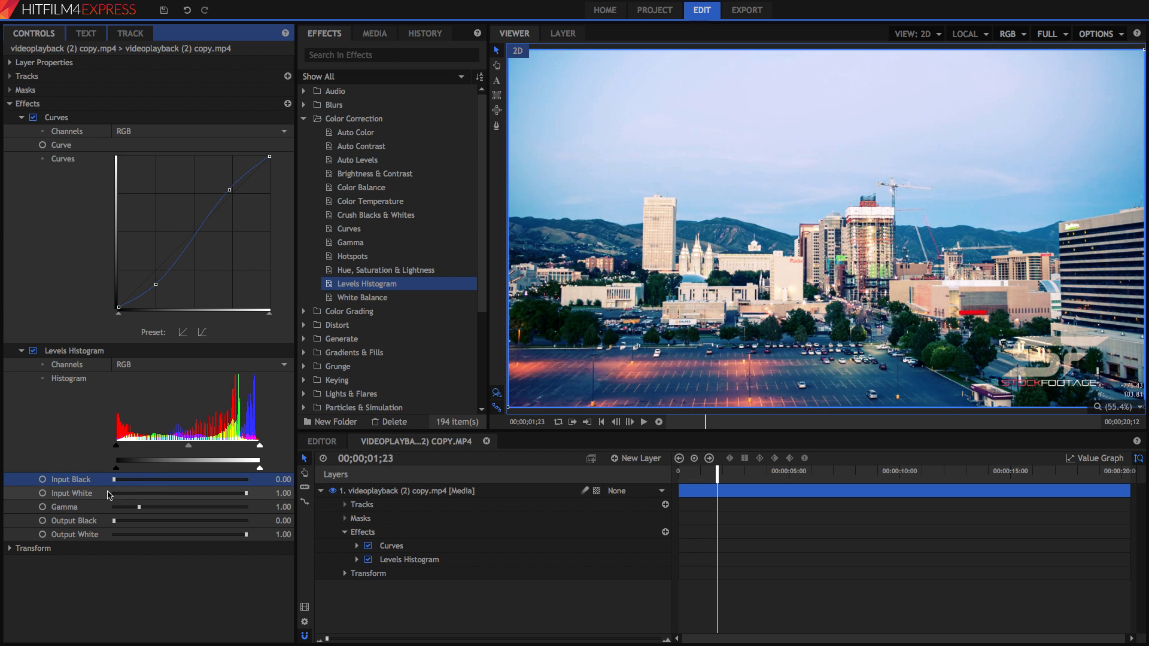
{"action": "mouse_move", "coordinate": [116, 446]}
{"action": "left_mouse_down"}
{"action": "mouse_move", "coordinate": [127, 437]}
{"action": "mouse_move", "coordinate": [158, 457]}
{"action": "mouse_move", "coordinate": [121, 452]}
{"action": "left_mouse_up"}
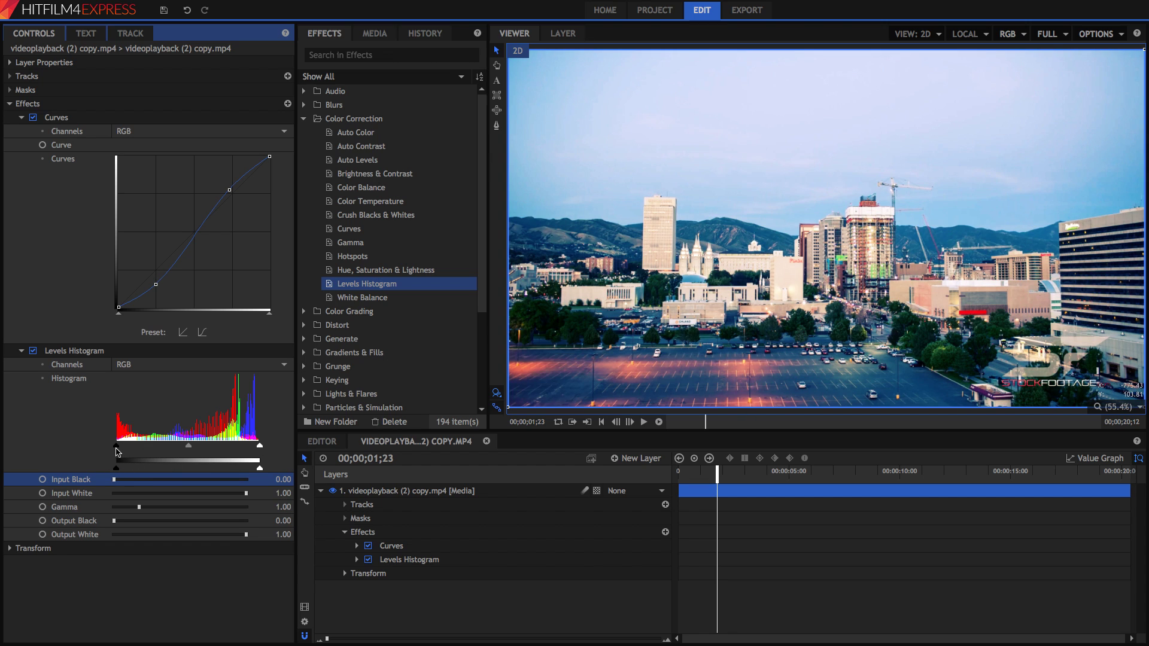
{"action": "left_click_drag", "start_coordinate": [118, 450], "coordinate": [185, 455]}
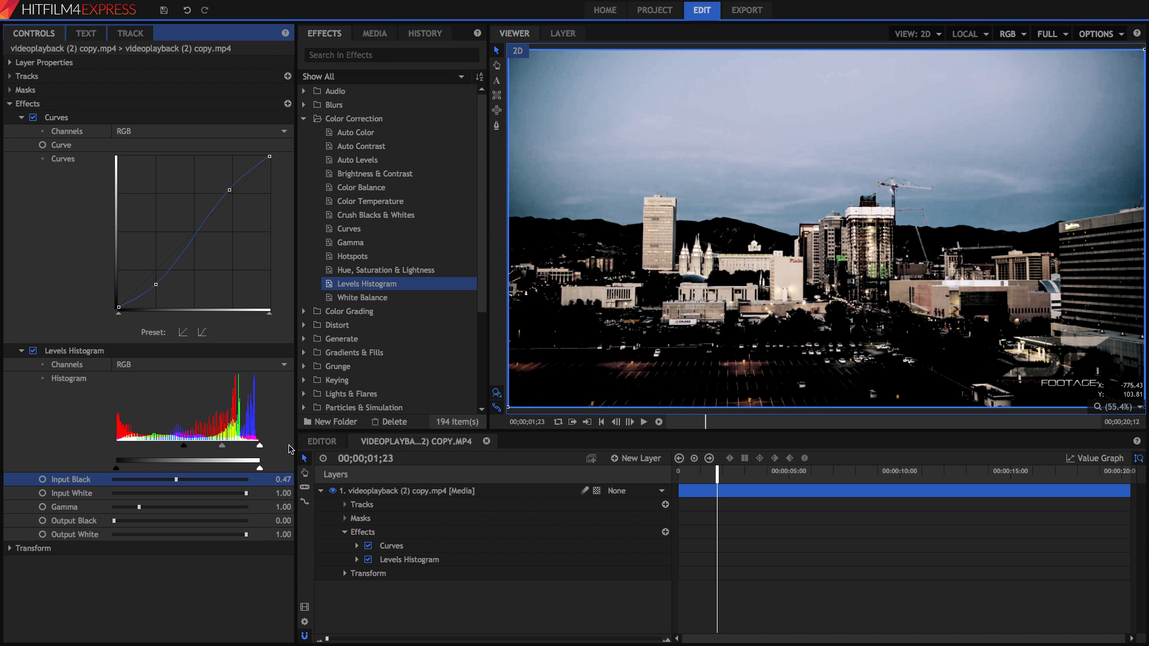
{"action": "left_click_drag", "start_coordinate": [184, 446], "coordinate": [88, 456]}
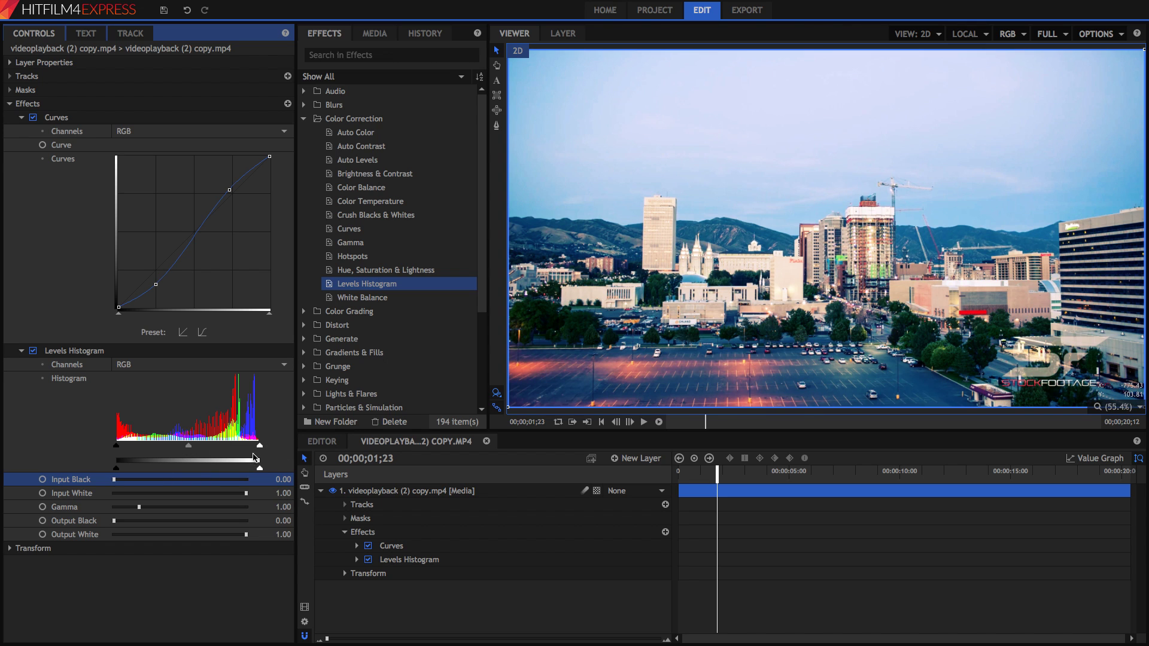
{"action": "mouse_move", "coordinate": [260, 448]}
{"action": "left_mouse_down"}
{"action": "mouse_move", "coordinate": [240, 450]}
{"action": "mouse_move", "coordinate": [259, 450]}
{"action": "left_mouse_up"}
{"action": "left_click_drag", "start_coordinate": [239, 453], "coordinate": [206, 454]}
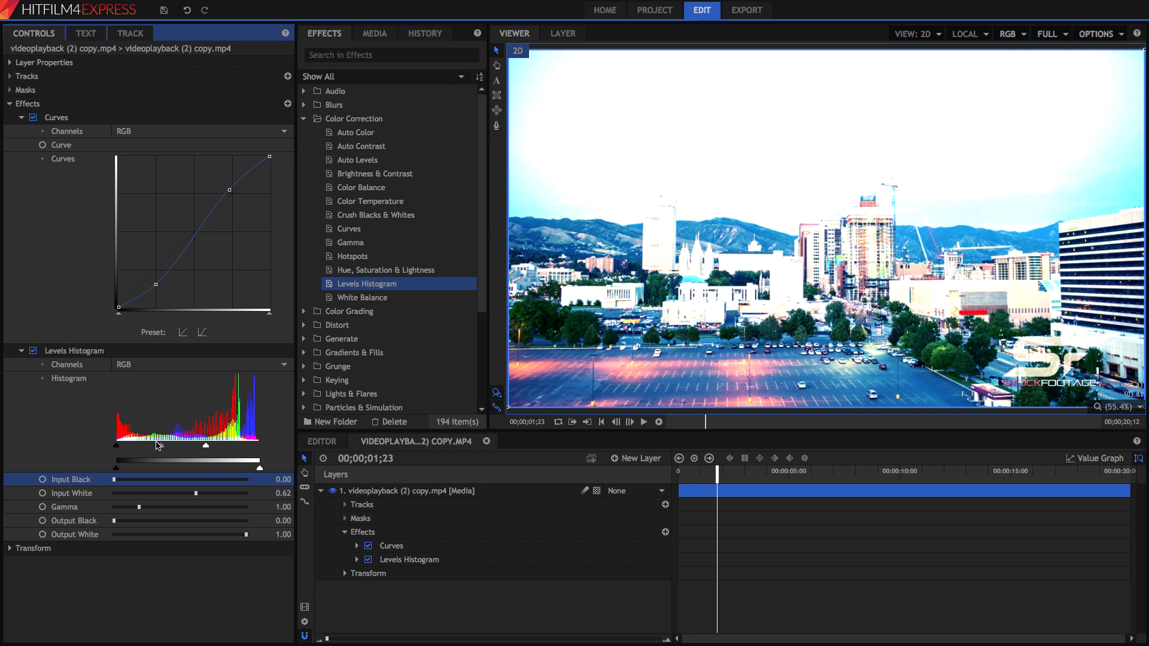
{"action": "key", "text": "ctrl+z"}
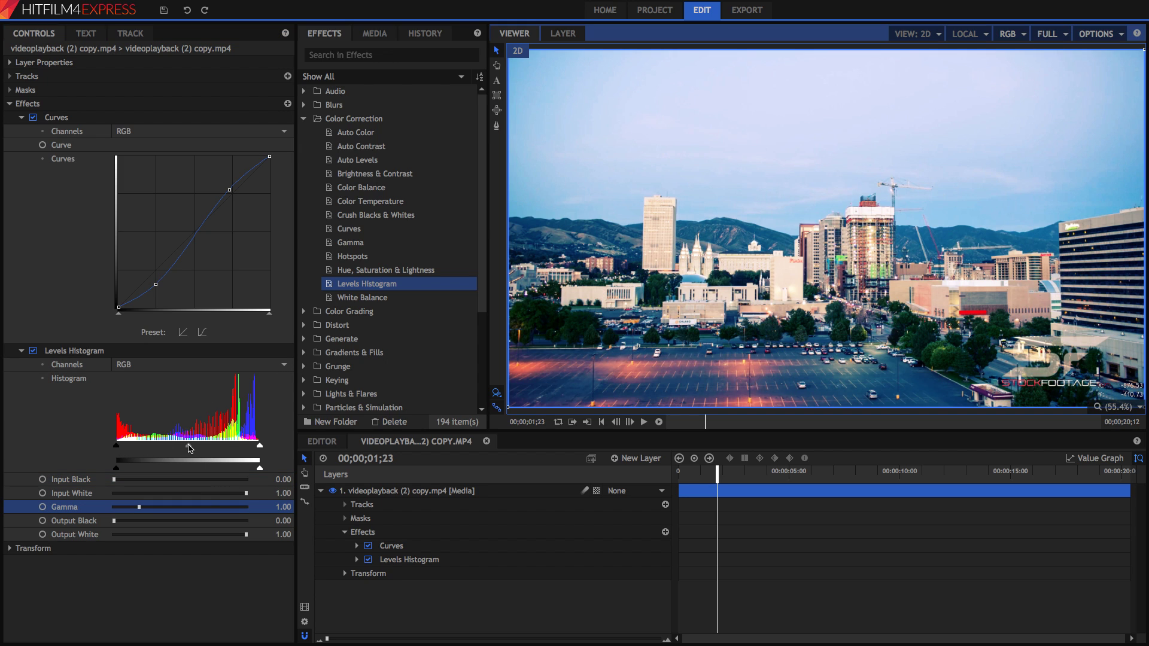
{"action": "mouse_move", "coordinate": [190, 449]}
{"action": "left_mouse_down"}
{"action": "mouse_move", "coordinate": [222, 452]}
{"action": "mouse_move", "coordinate": [180, 457]}
{"action": "mouse_move", "coordinate": [230, 456]}
{"action": "mouse_move", "coordinate": [188, 458]}
{"action": "left_mouse_up"}
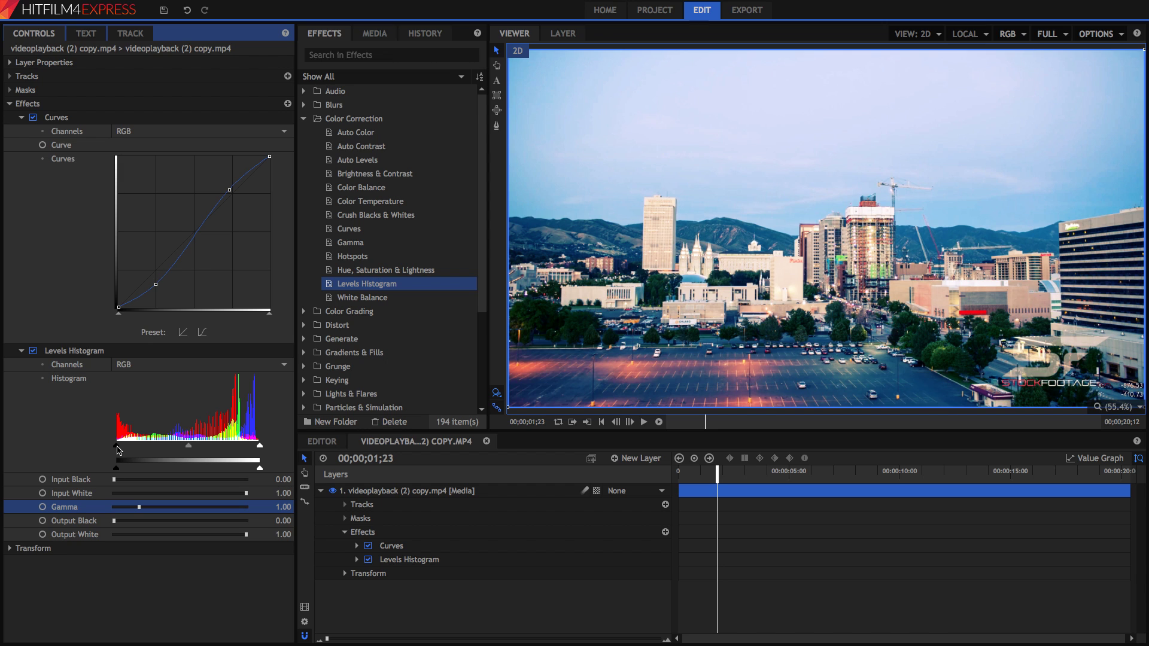
{"action": "left_click_drag", "start_coordinate": [117, 470], "coordinate": [187, 471]}
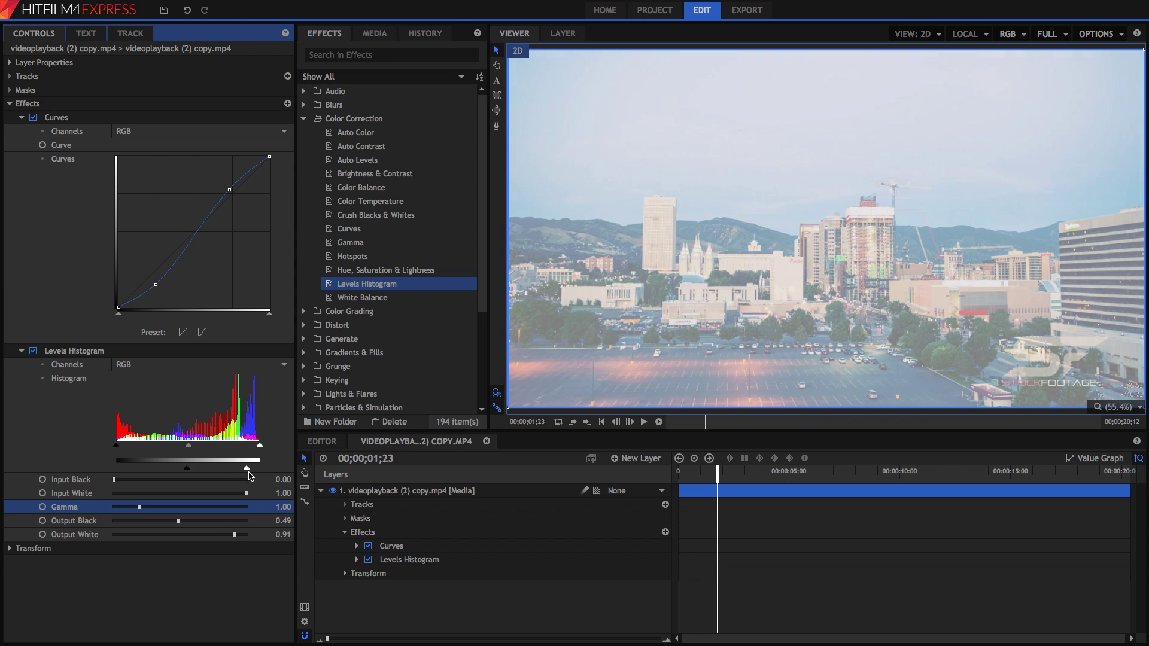
- Set Levels Histogram to the Red channel with Input Black 0.32 and Input White 0.77
{"action": "left_click", "coordinate": [264, 365]}
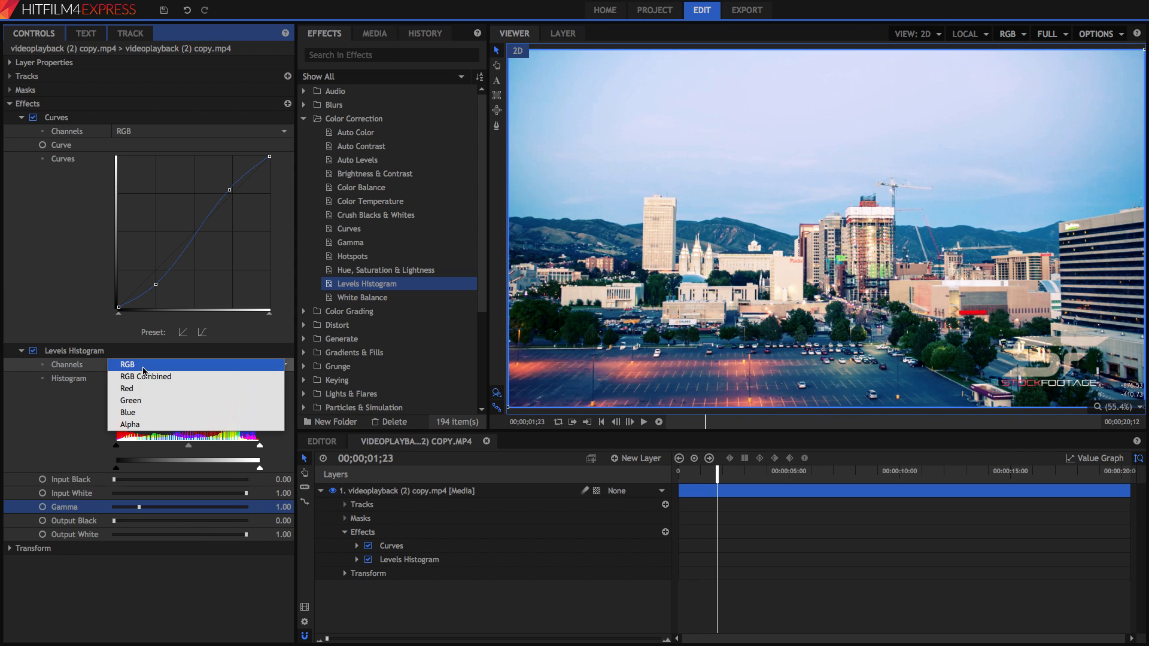
{"action": "left_click", "coordinate": [239, 388]}
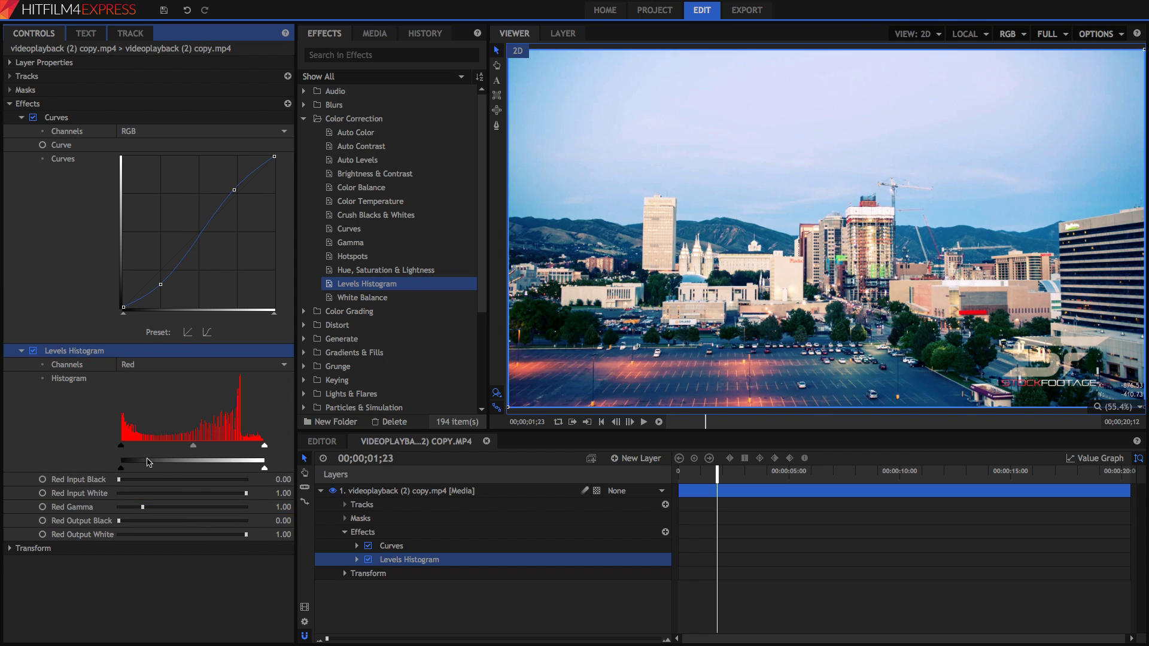
{"action": "left_click_drag", "start_coordinate": [119, 480], "coordinate": [161, 480]}
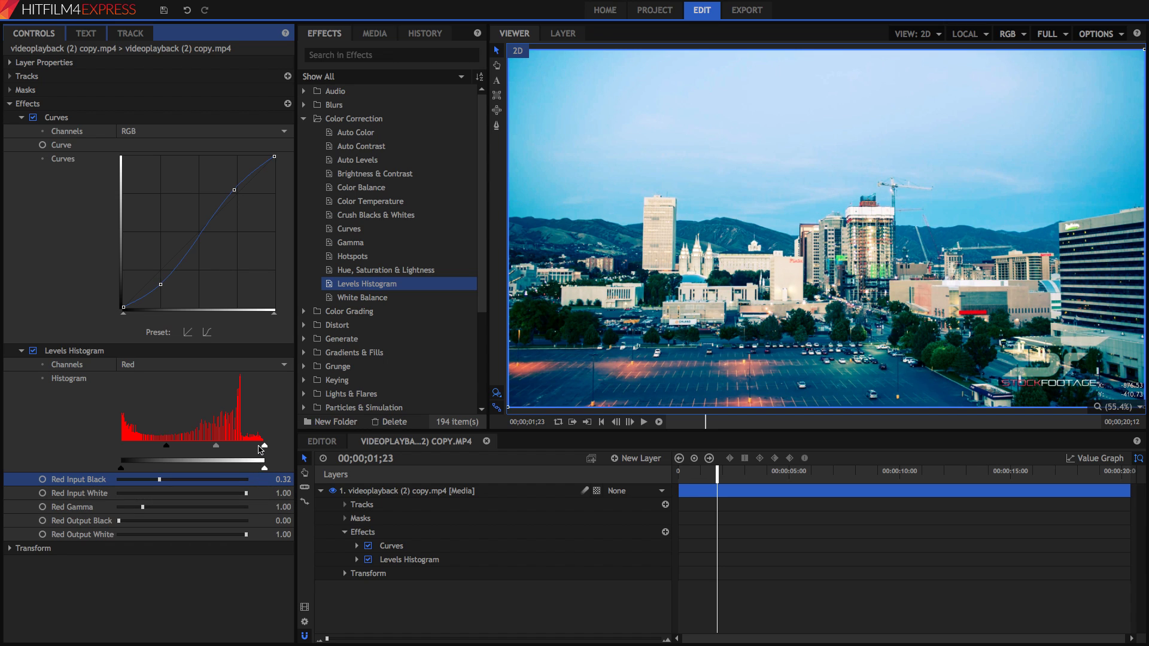
{"action": "left_click_drag", "start_coordinate": [267, 449], "coordinate": [233, 444]}
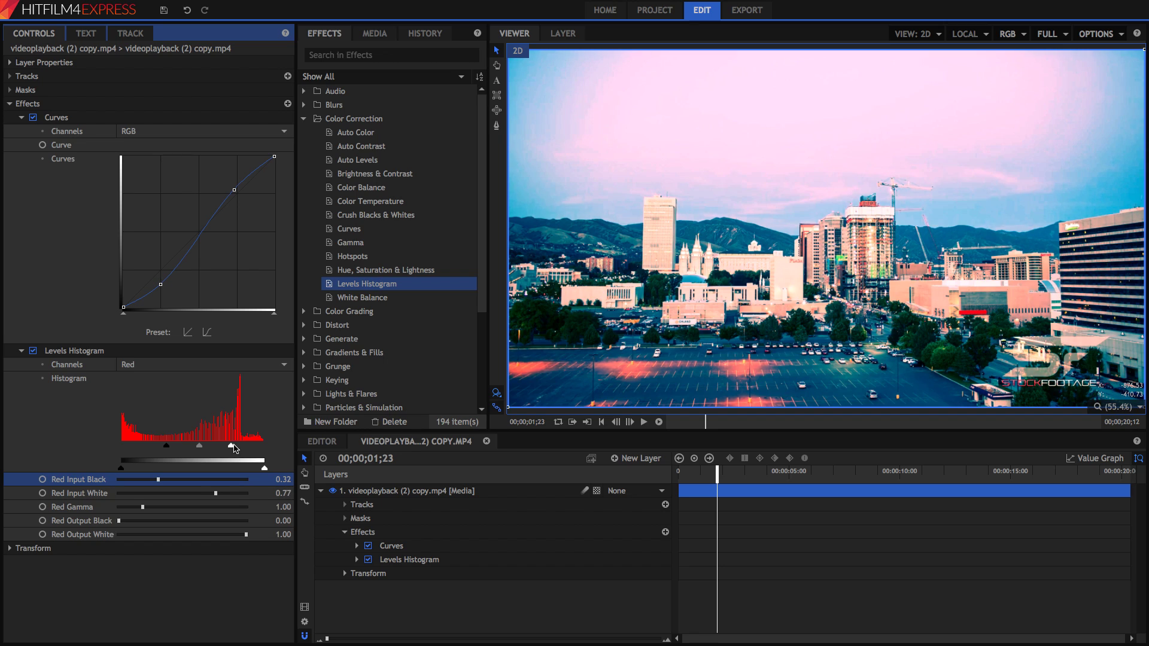
- Uncheck Levels Histogram and Curves to view the original ungraded city footage
{"action": "left_click", "coordinate": [123, 354]}
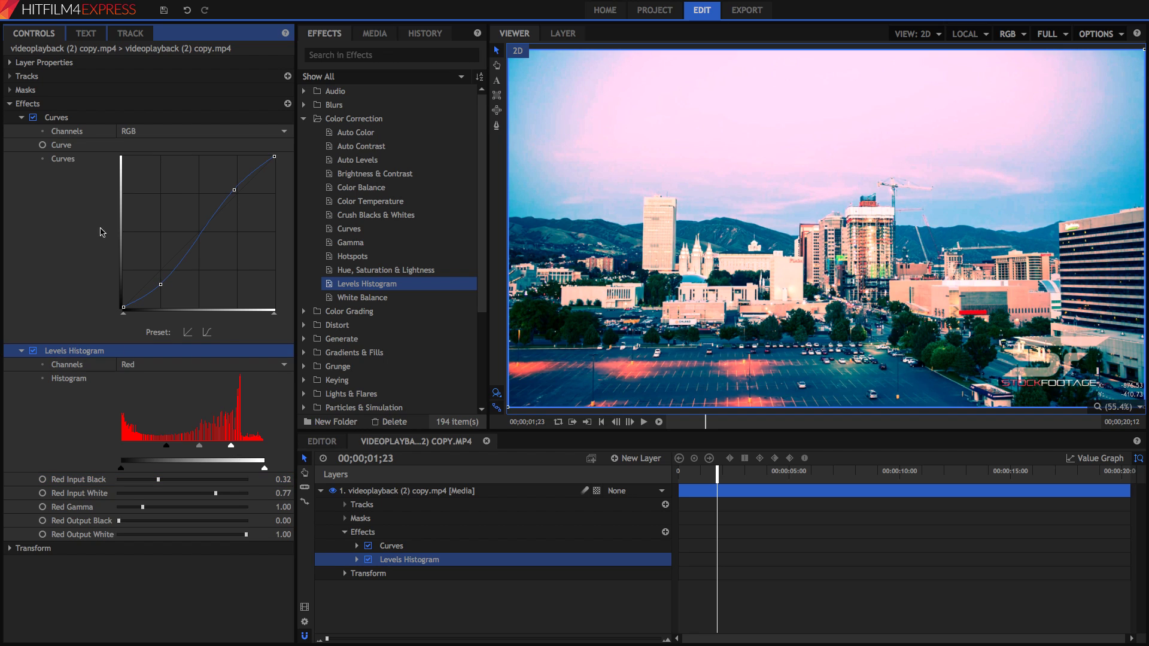
{"action": "left_click", "coordinate": [111, 118]}
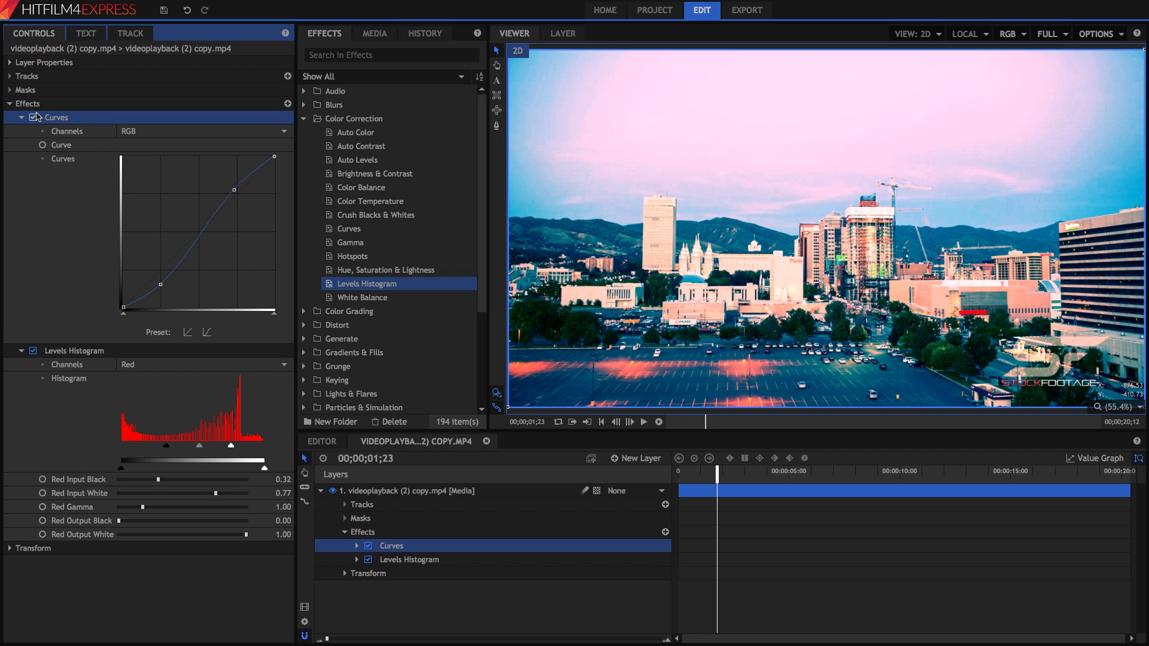
{"action": "left_click", "coordinate": [33, 352]}
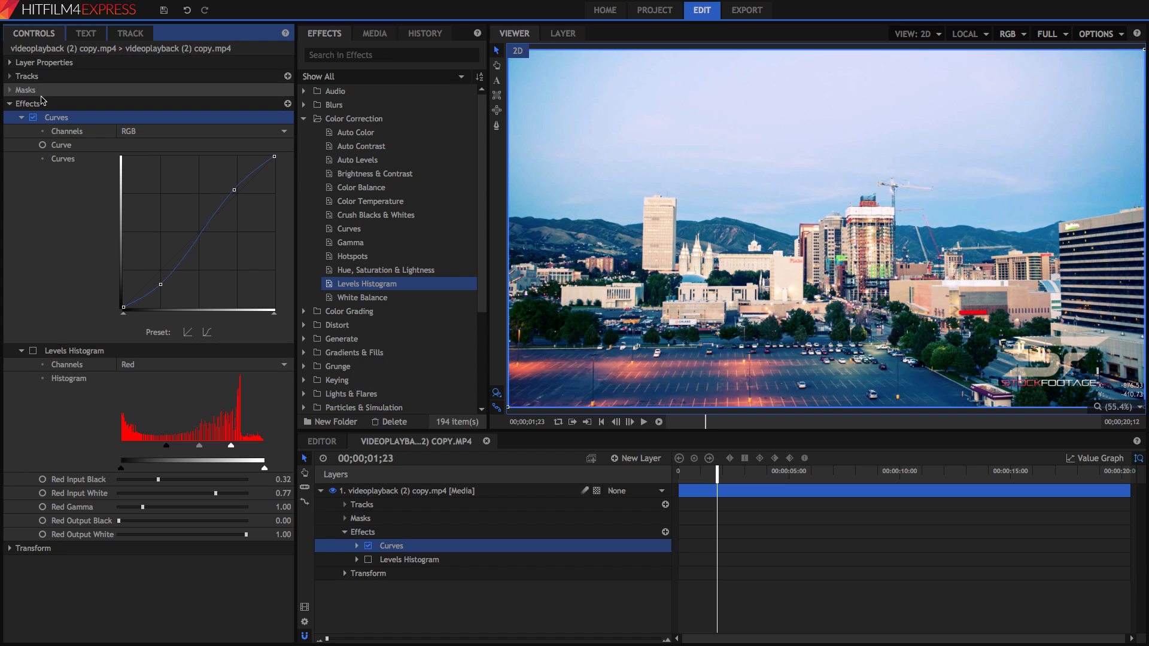
{"action": "left_click", "coordinate": [33, 118]}
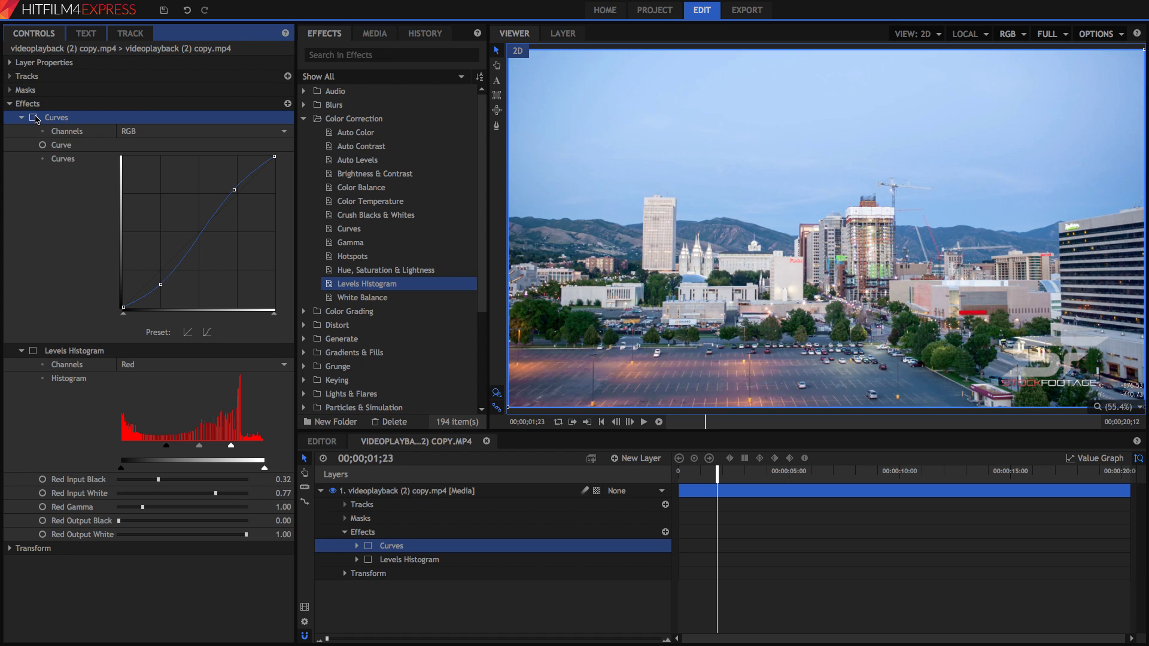